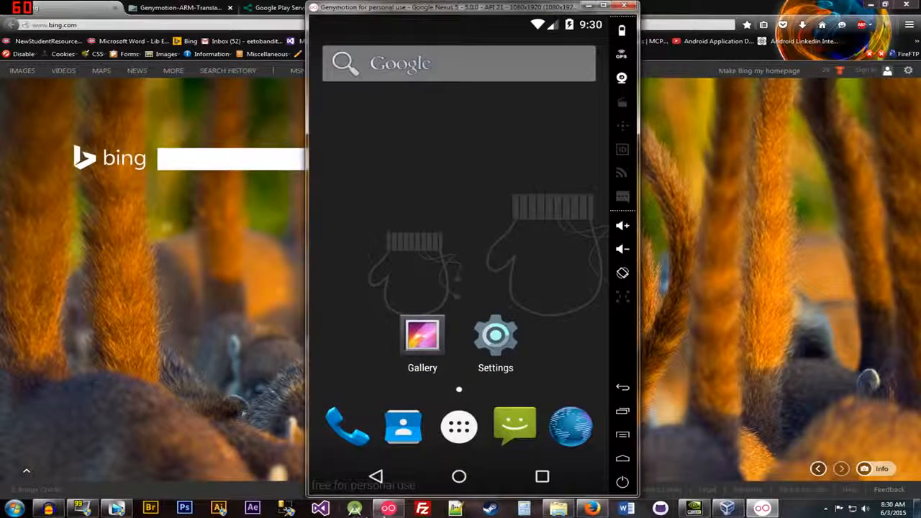
# Step: Show Genymotion's list of virtual devices, including the Google Nexus 5, and return to the Firefox browser
pyautogui.click(388, 509)
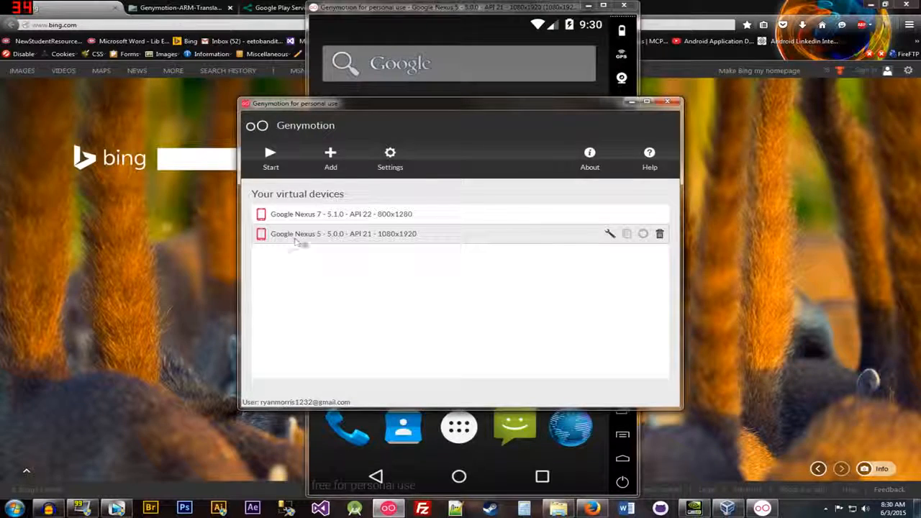
pyautogui.click(153, 291)
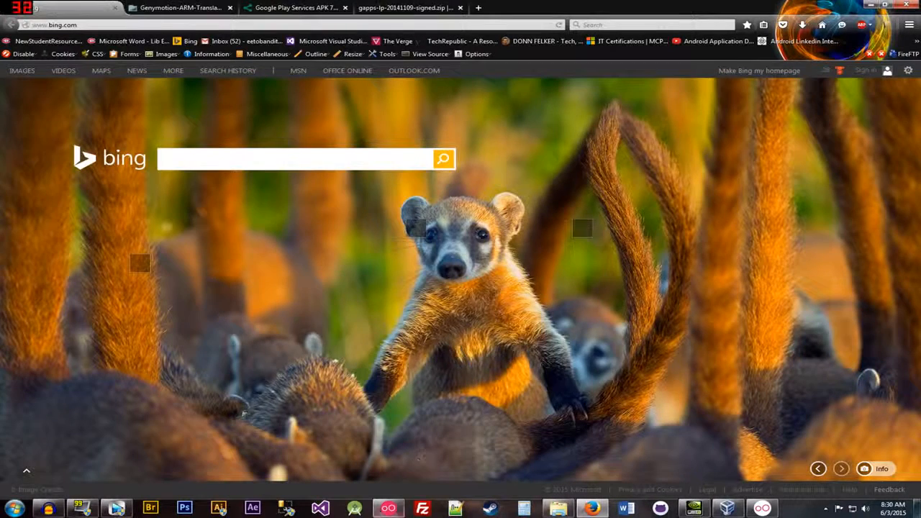
pyautogui.click(388, 508)
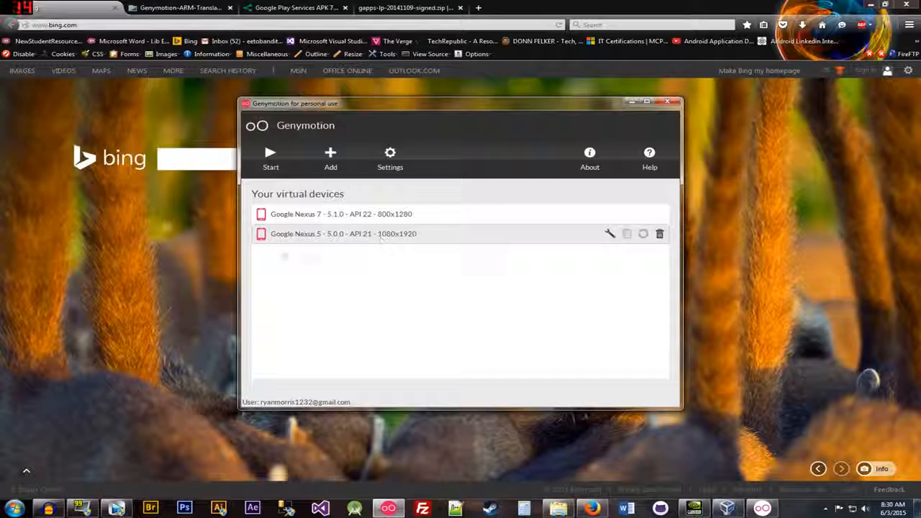
pyautogui.click(216, 261)
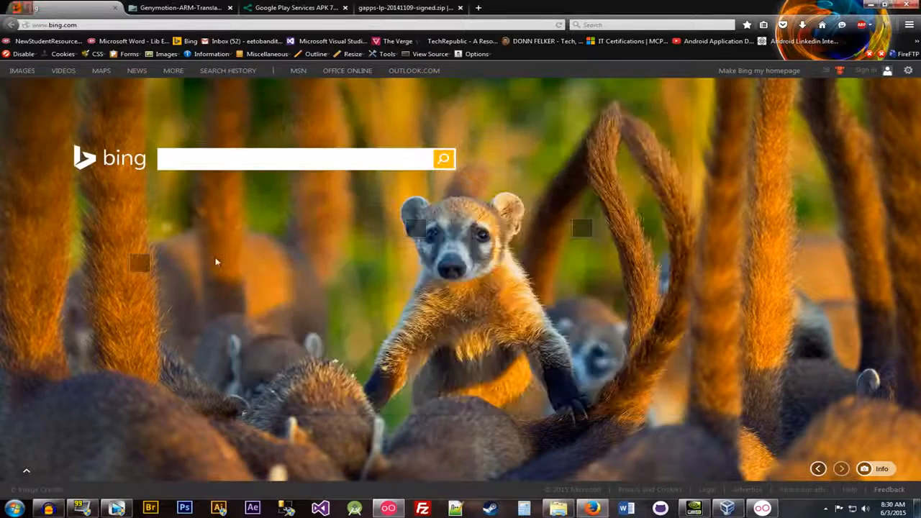
# Step: Review the open download pages for Genymotion-ARM-Translation_v1.1.zip, Google Play Services 7.5.71 and gapps-lp-20141109-signed.zip
pyautogui.click(177, 9)
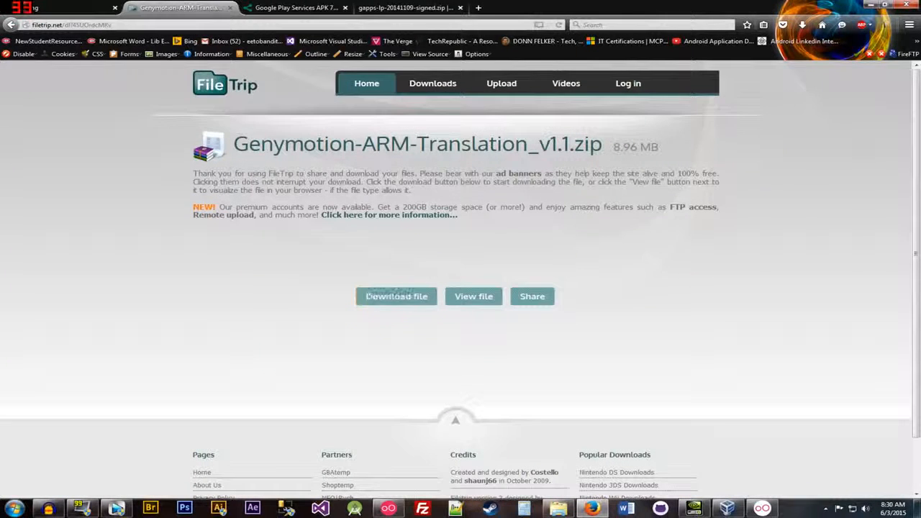
pyautogui.click(249, 10)
pyautogui.click(406, 10)
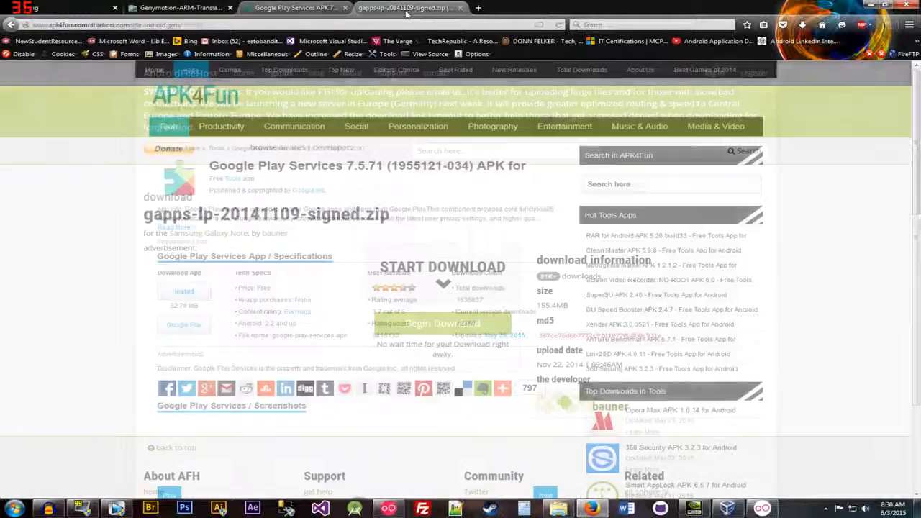
pyautogui.click(167, 7)
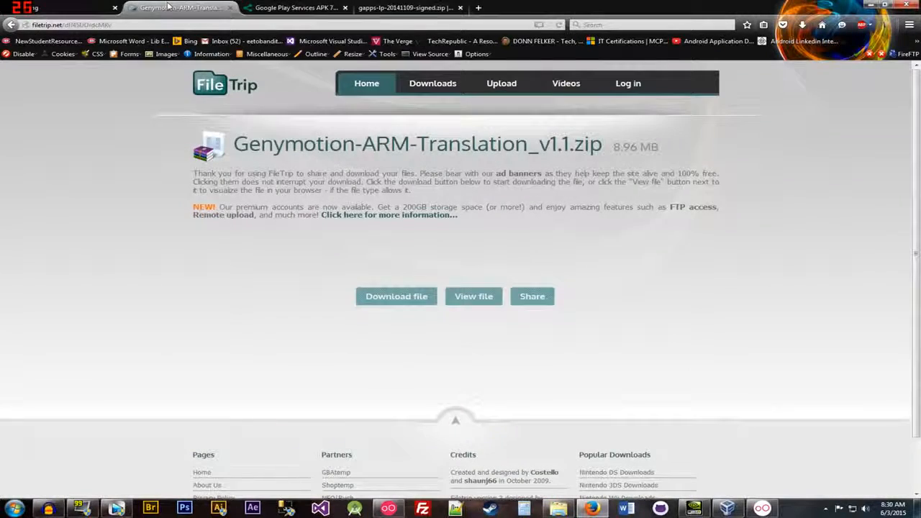
pyautogui.click(293, 8)
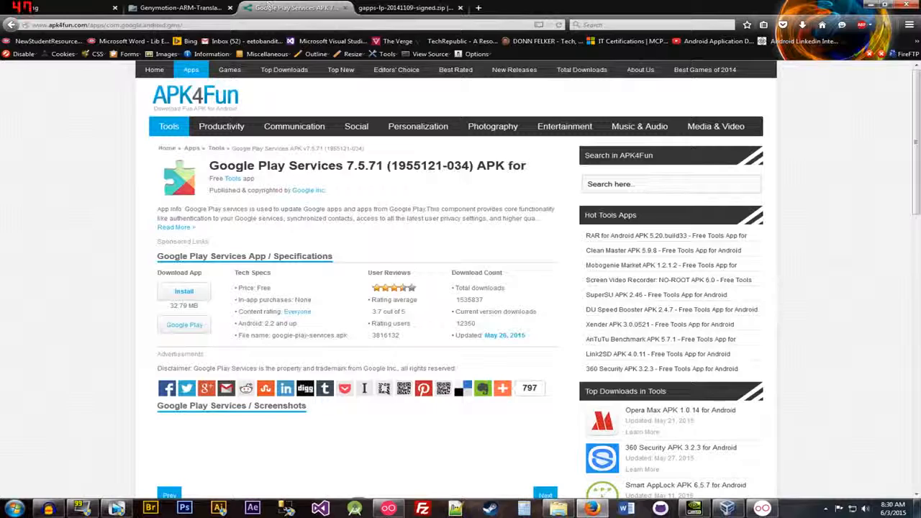
pyautogui.click(414, 8)
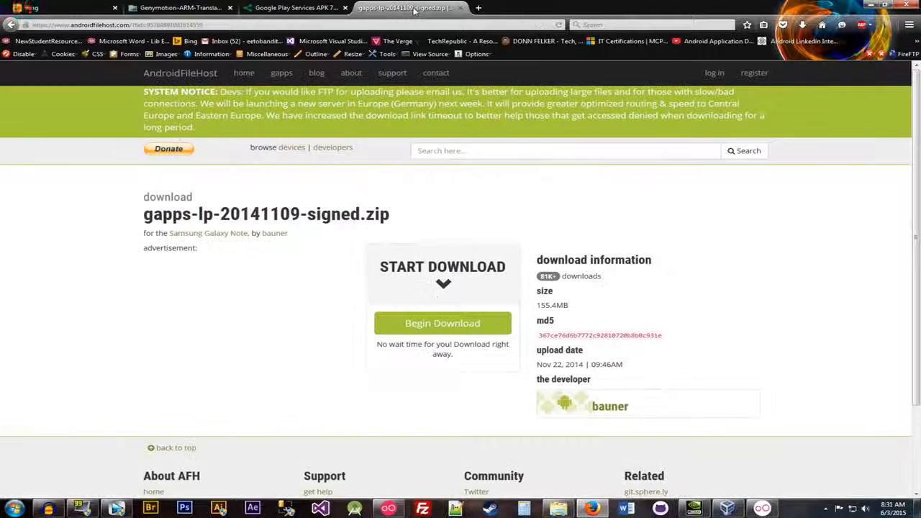
# Step: Request the Genymotion-ARM-Translation_v1.1.zip download from FileTrip and cancel the save prompt
pyautogui.click(186, 7)
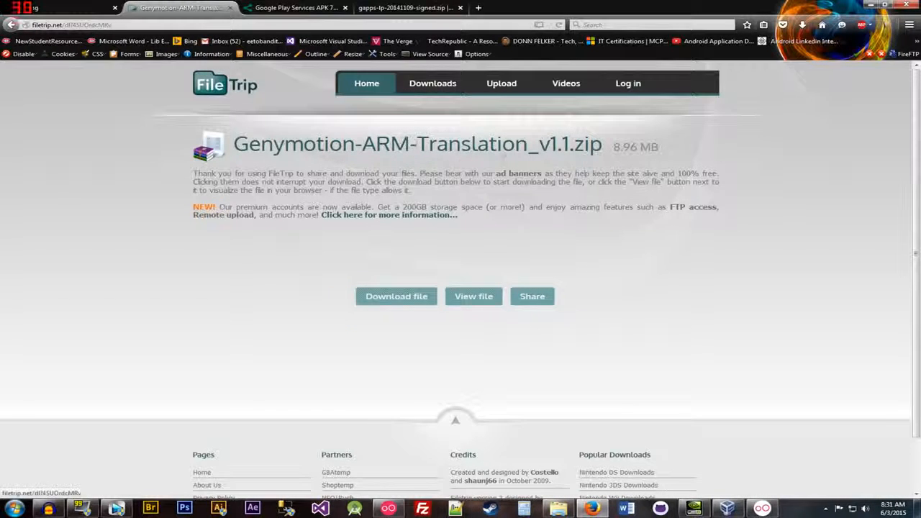
pyautogui.click(405, 299)
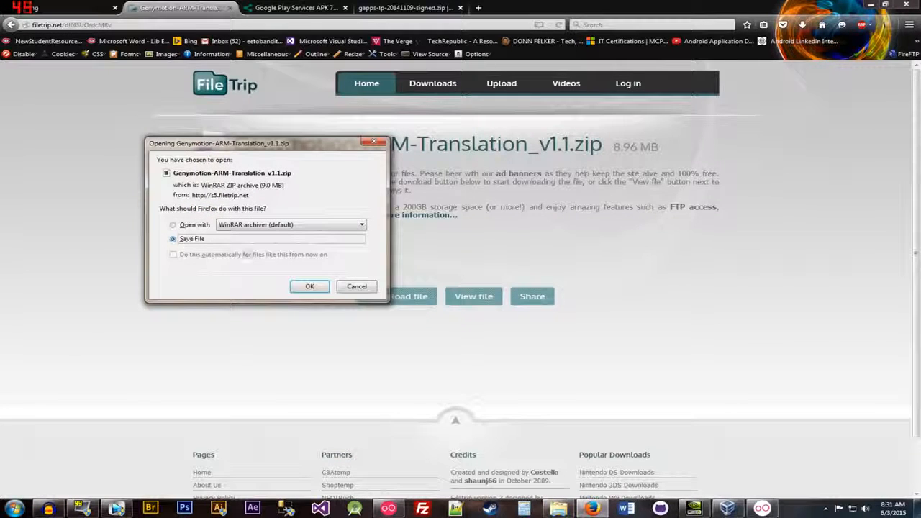
pyautogui.click(354, 287)
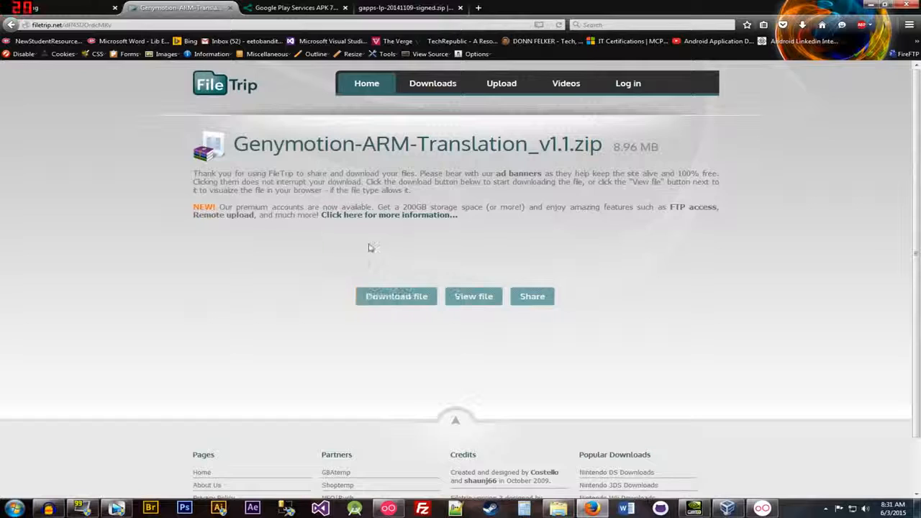
# Step: Request the Google Play Services 7.5.71 APK through APK4Fun's Zippyshare mirror and cancel the save prompt
pyautogui.click(315, 11)
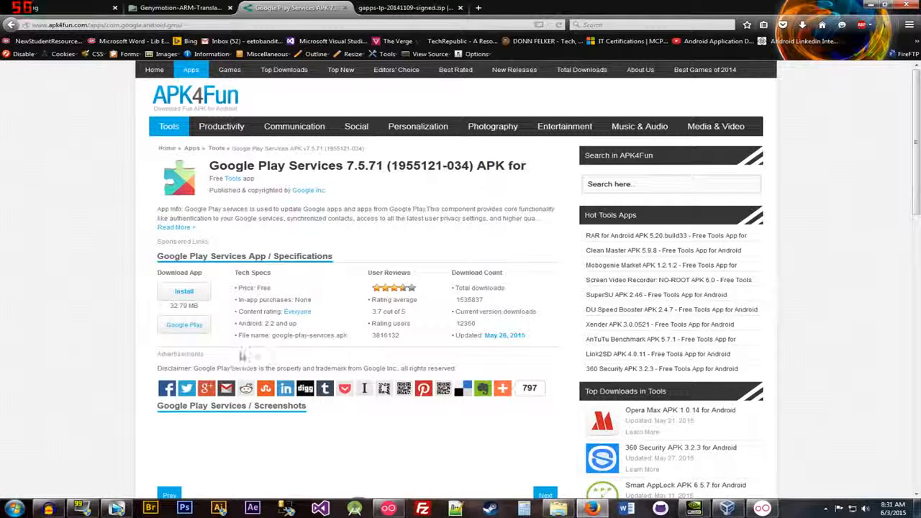
pyautogui.click(188, 292)
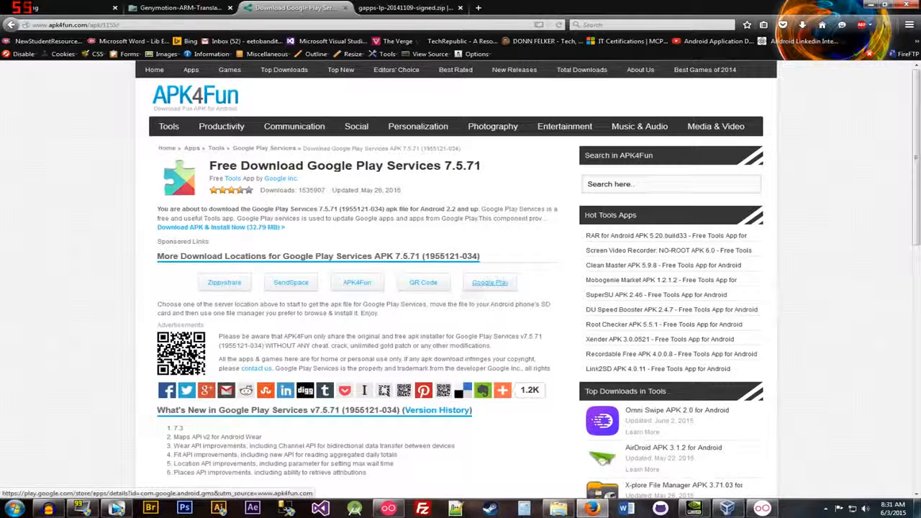
pyautogui.click(225, 282)
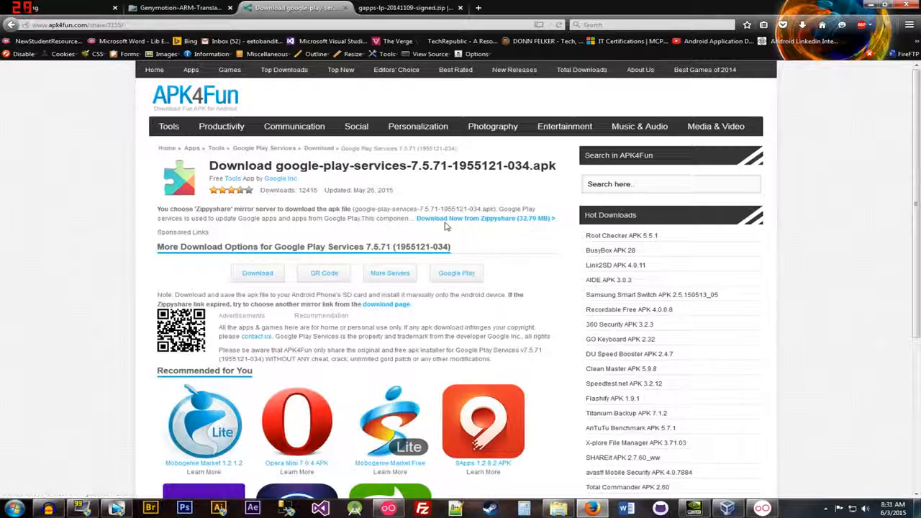
pyautogui.moveTo(348, 219); pyautogui.dragTo(548, 223)
pyautogui.click(515, 220)
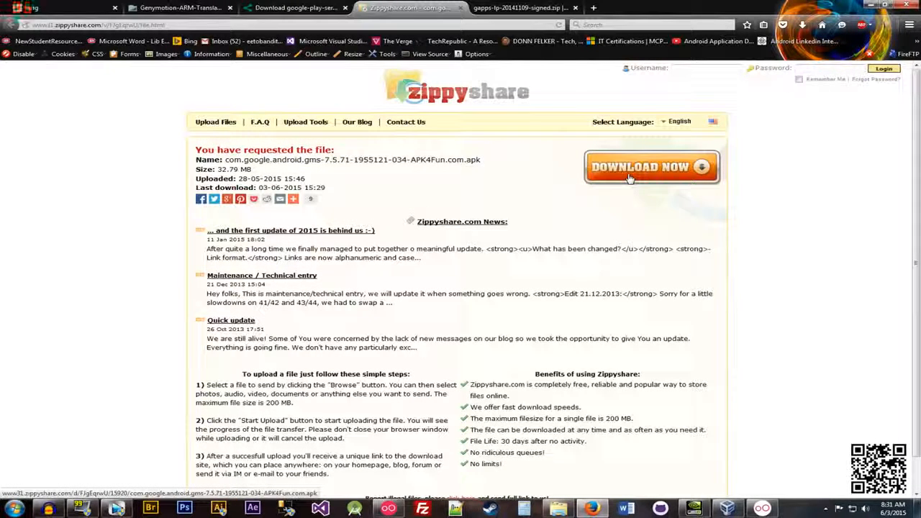
pyautogui.click(630, 178)
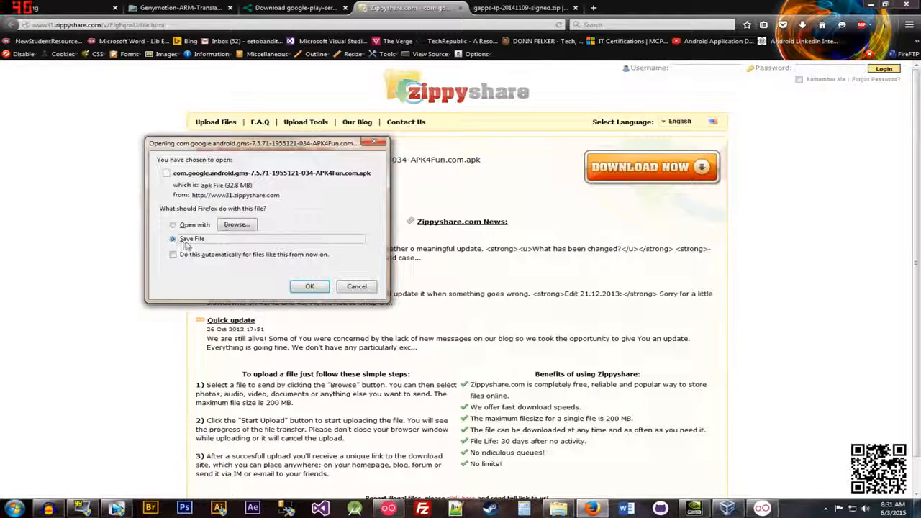
pyautogui.click(350, 289)
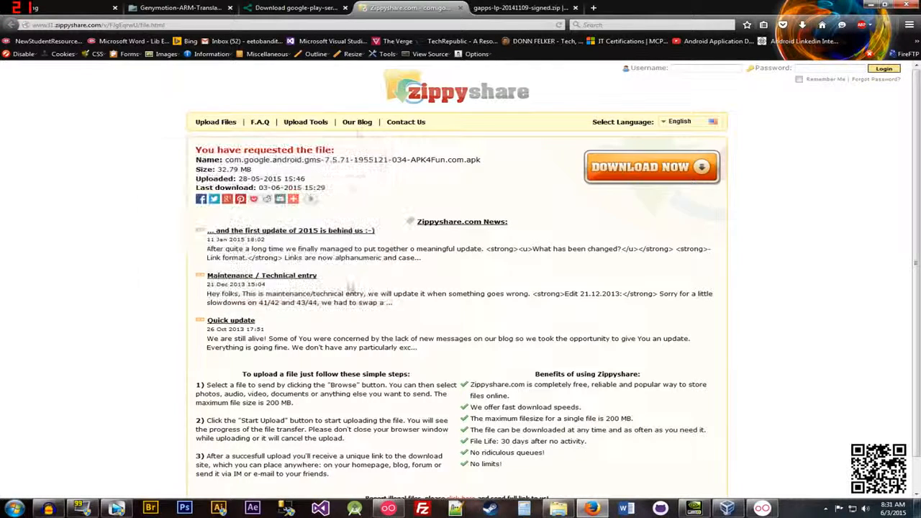
# Step: Request gapps-lp-20141109-signed.zip from AndroidFileHost's primary mirror, accept the insecure connection, and cancel the save prompt
pyautogui.click(492, 6)
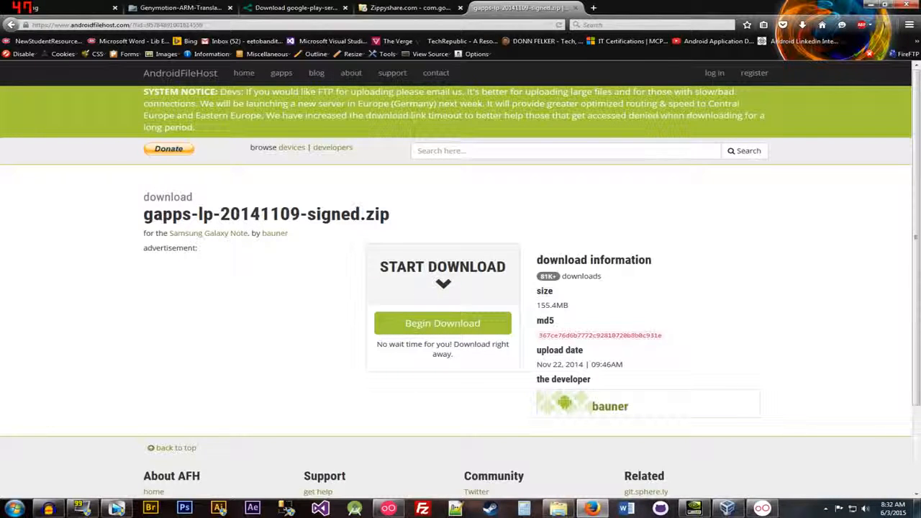
pyautogui.click(457, 329)
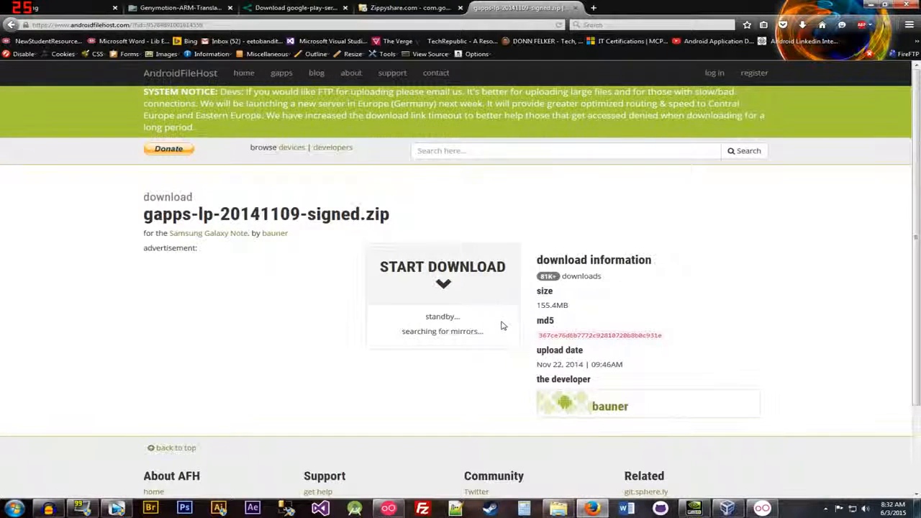
pyautogui.scroll(-1, 502, 325)
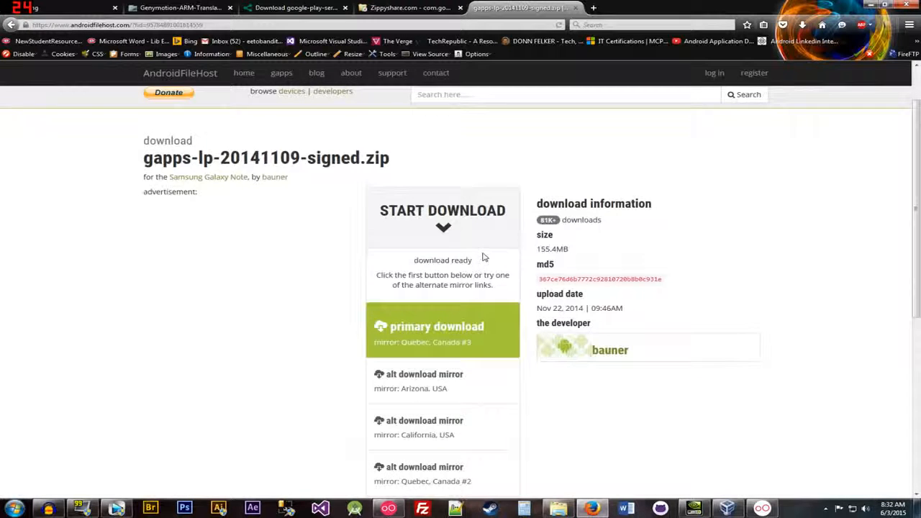
pyautogui.scroll(-1, 483, 258)
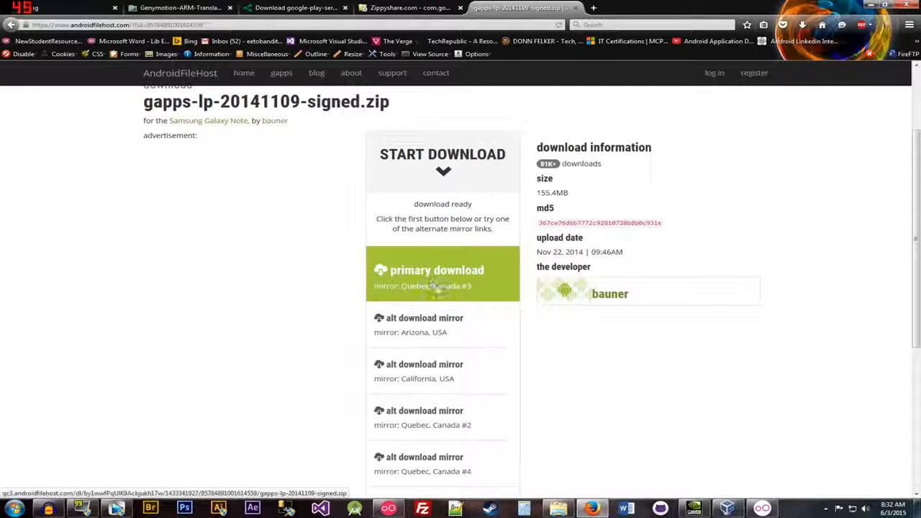
pyautogui.click(445, 284)
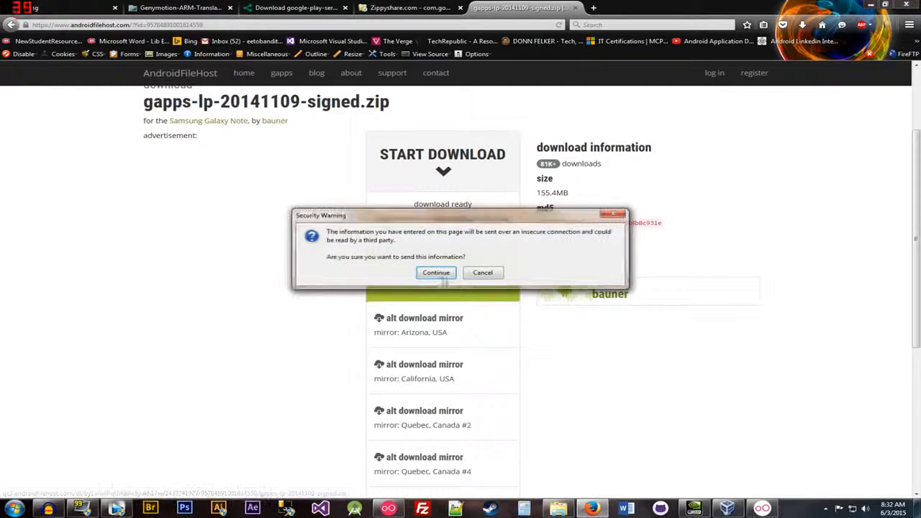
pyautogui.moveTo(409, 226); pyautogui.dragTo(429, 323)
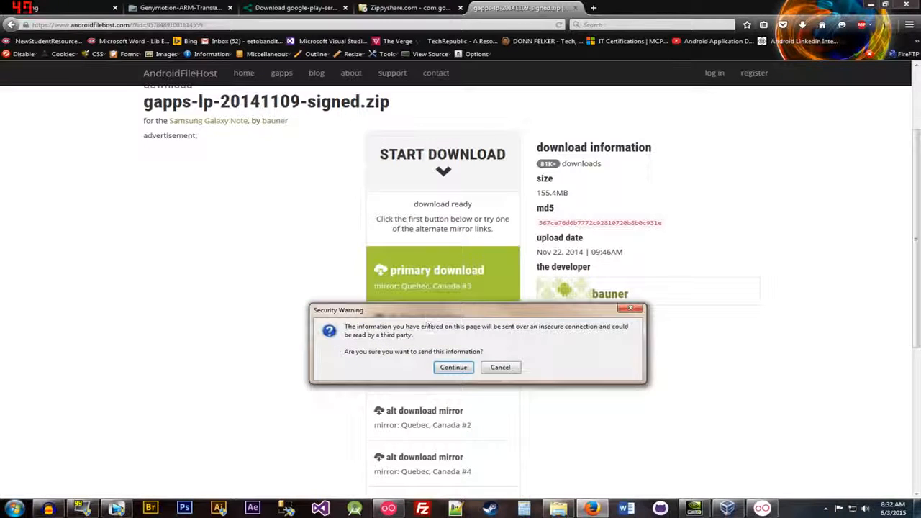
pyautogui.click(453, 368)
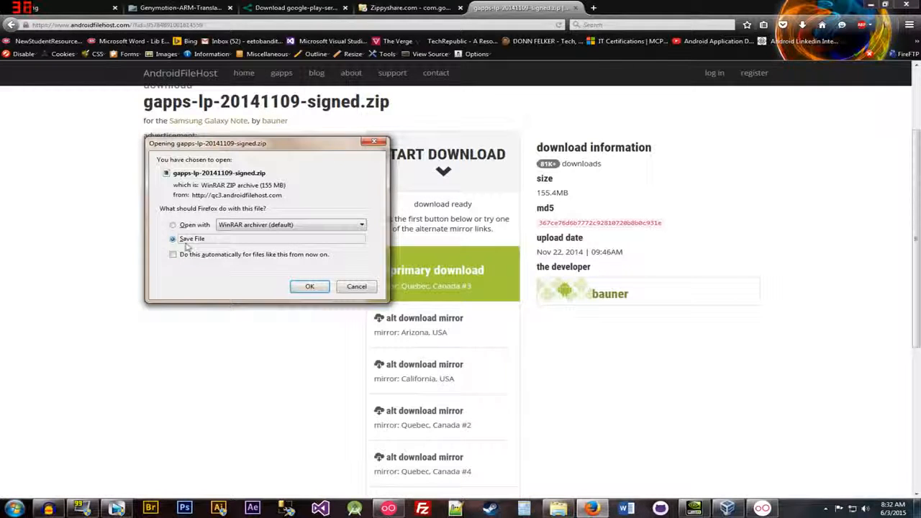
pyautogui.click(344, 288)
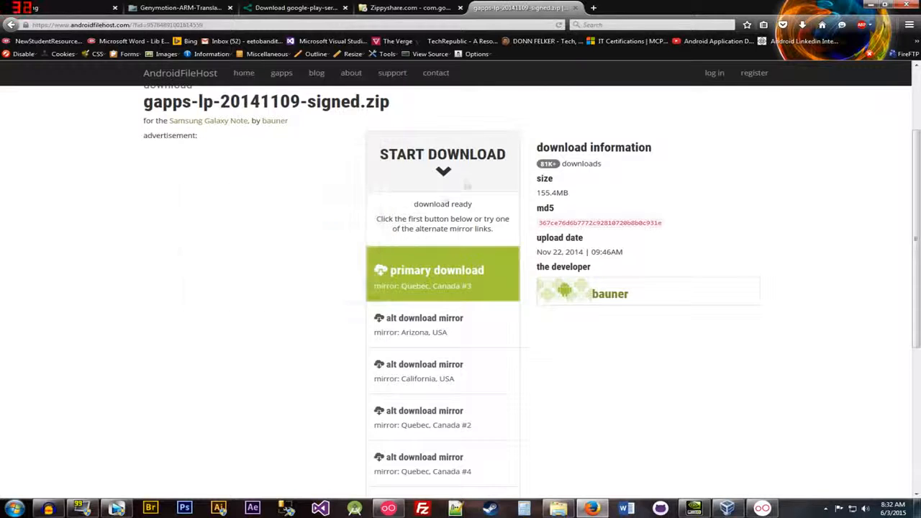
# Step: Open the Windows Downloads folder from the browser's download history and close the history window
pyautogui.click(803, 26)
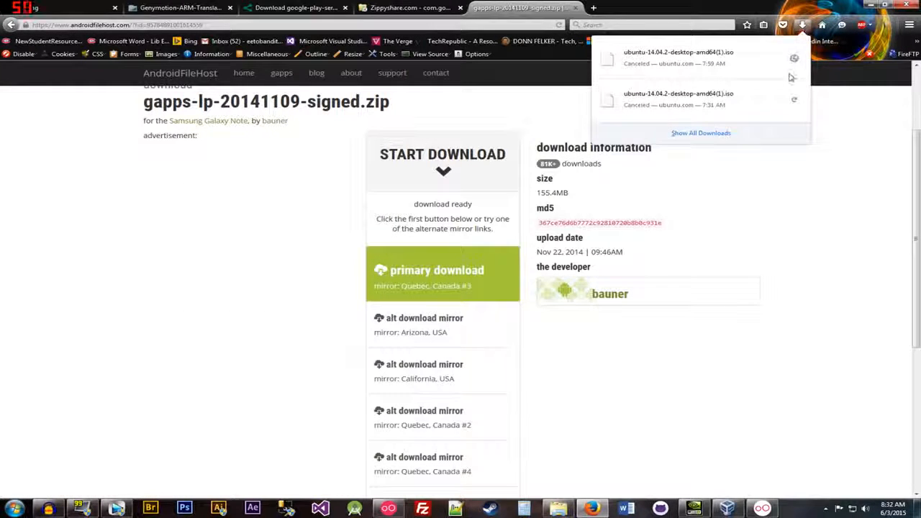
pyautogui.click(716, 133)
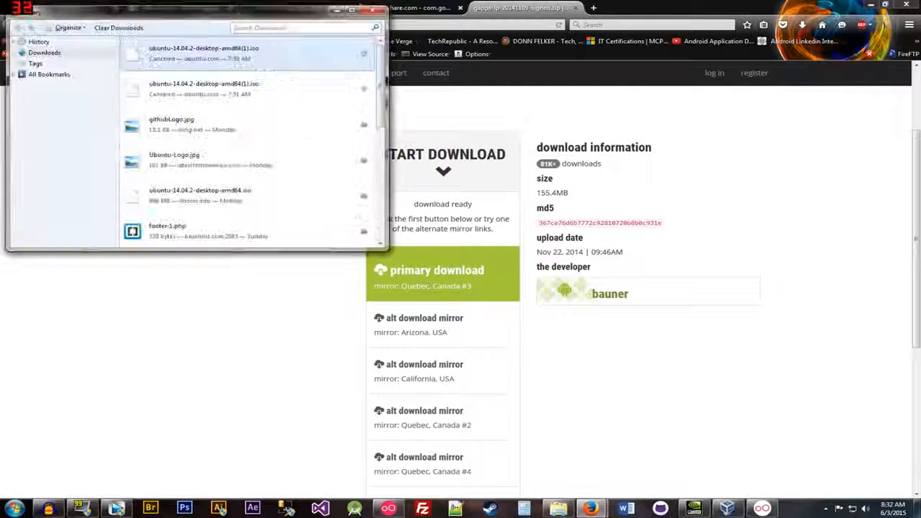
pyautogui.click(364, 124)
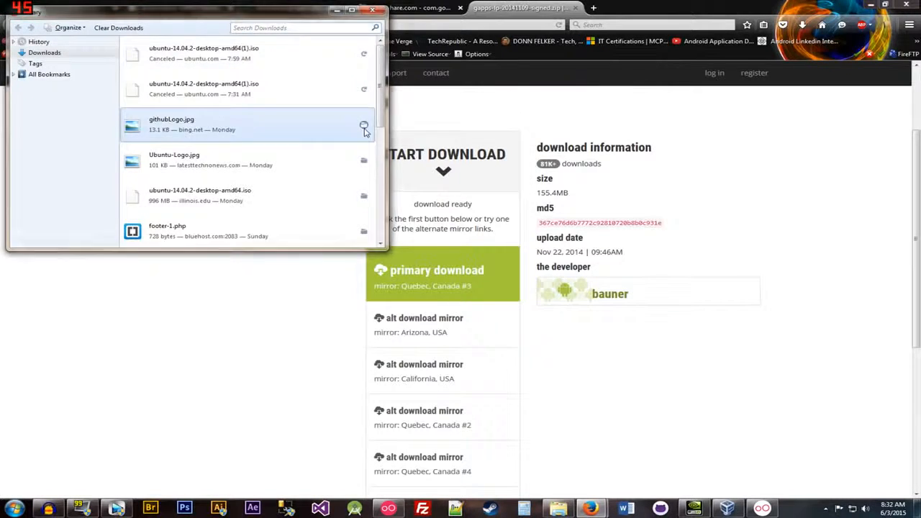
pyautogui.click(65, 123)
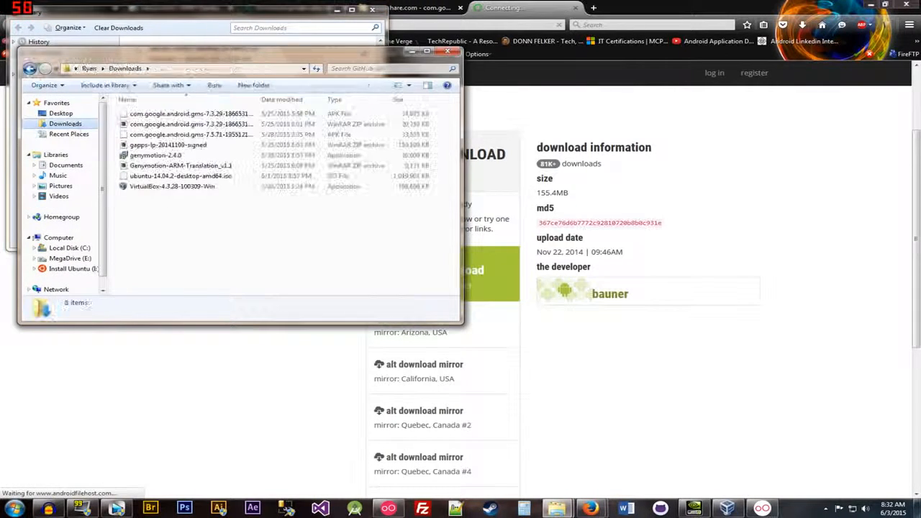
pyautogui.click(212, 21)
pyautogui.click(371, 9)
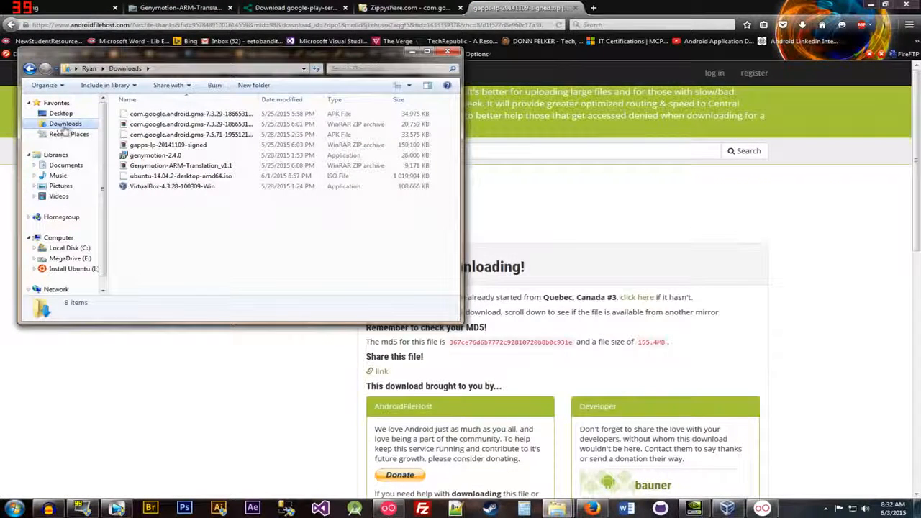
# Step: Point out the Google Play Services 7.5.71 APK, gapps-lp-20141109-signed and Genymotion-ARM-Translation_v1.1 files in the Downloads folder
pyautogui.moveTo(180, 115); pyautogui.dragTo(185, 134)
pyautogui.click(186, 134)
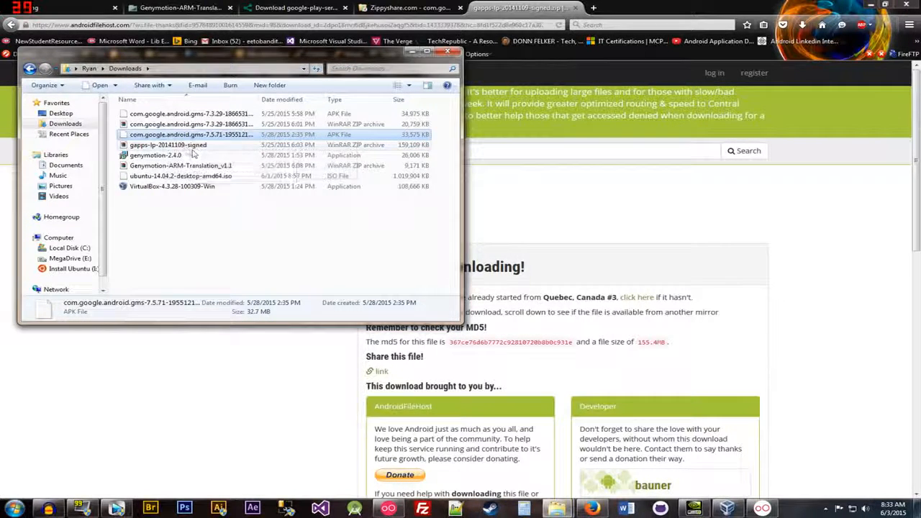
pyautogui.click(189, 147)
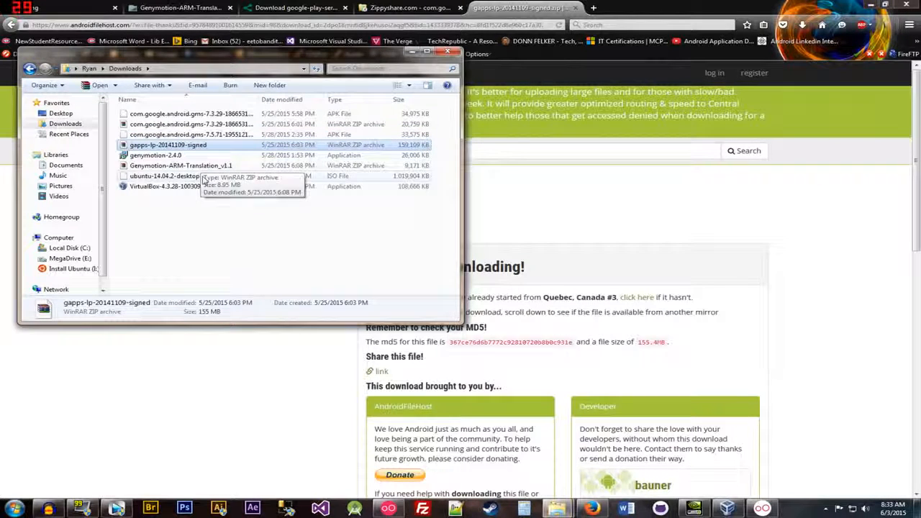
pyautogui.click(205, 168)
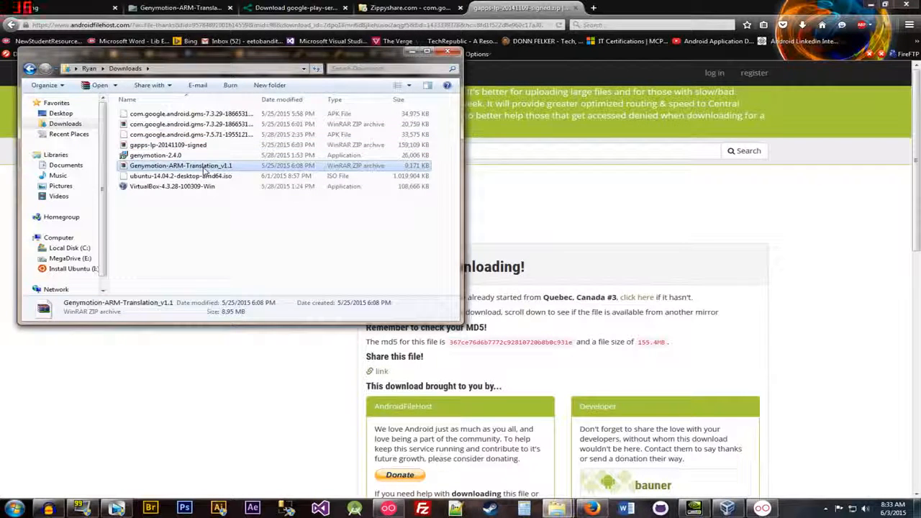
pyautogui.click(209, 134)
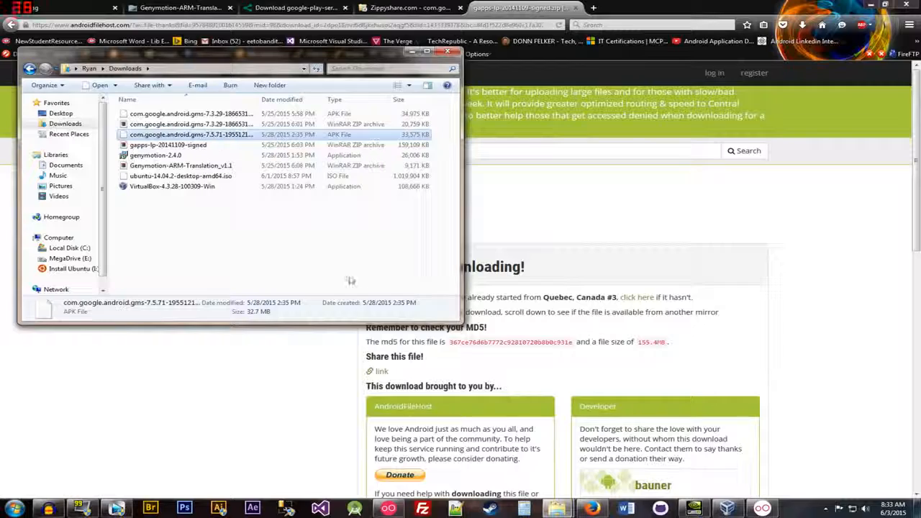
# Step: Place the running Google Nexus 5 device window beside the Downloads folder and check its entry in Genymotion's virtual device list
pyautogui.click(764, 509)
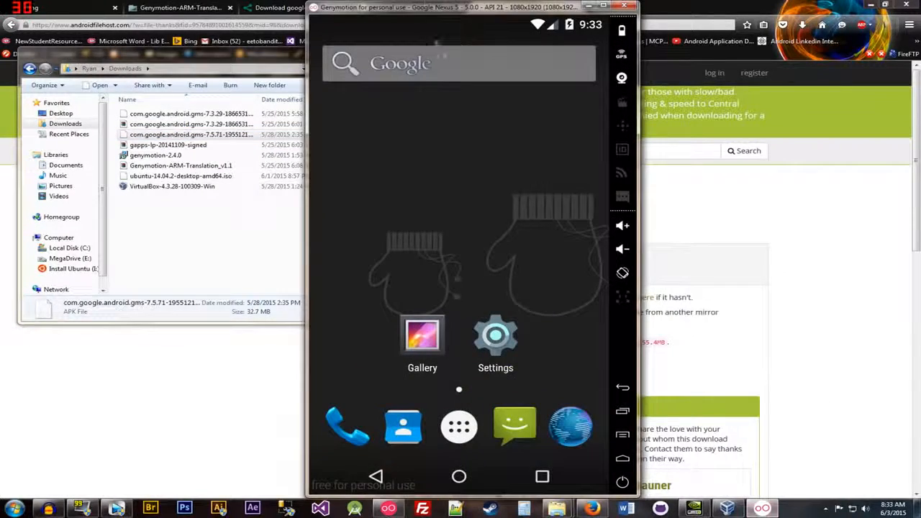
pyautogui.moveTo(426, 9); pyautogui.dragTo(589, 10)
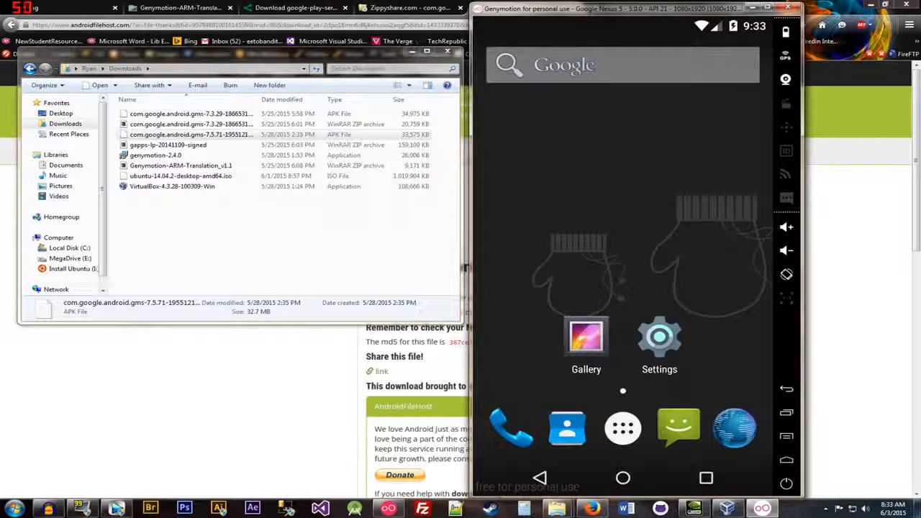
pyautogui.click(389, 510)
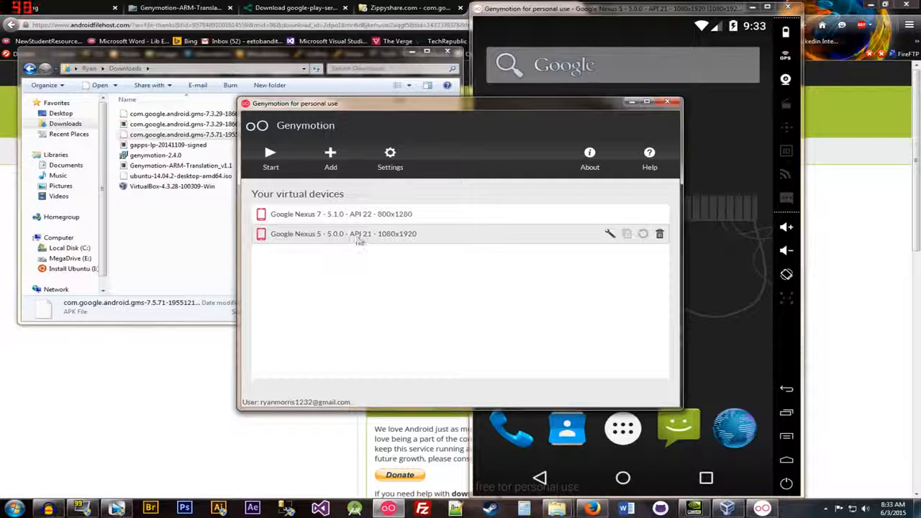
pyautogui.click(630, 102)
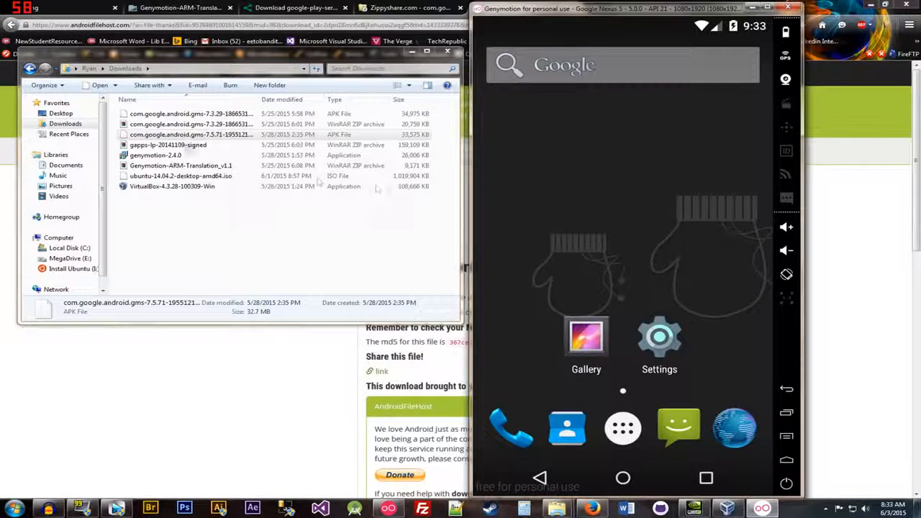
# Step: Install the Google Play Services 7.5.71 APK from the Downloads folder on the Nexus 5 virtual device and dismiss the alert
pyautogui.click(158, 136)
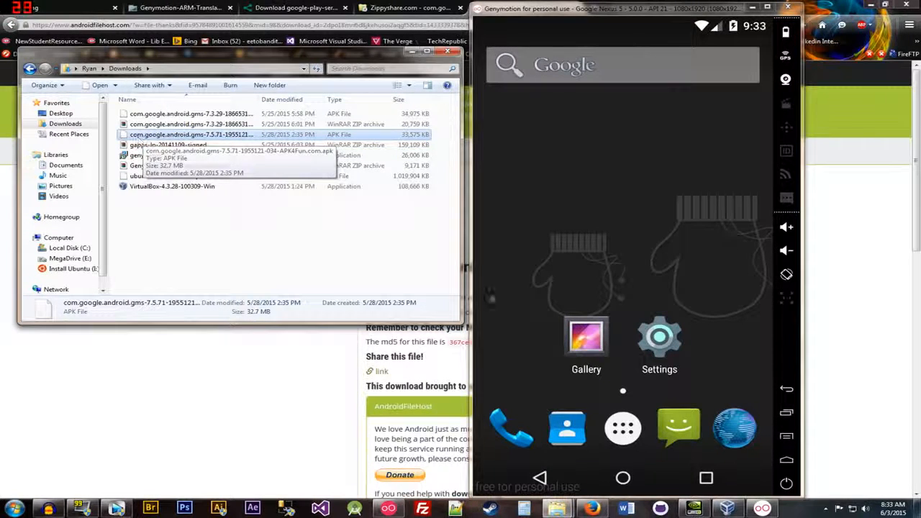
pyautogui.moveTo(140, 137); pyautogui.dragTo(541, 280)
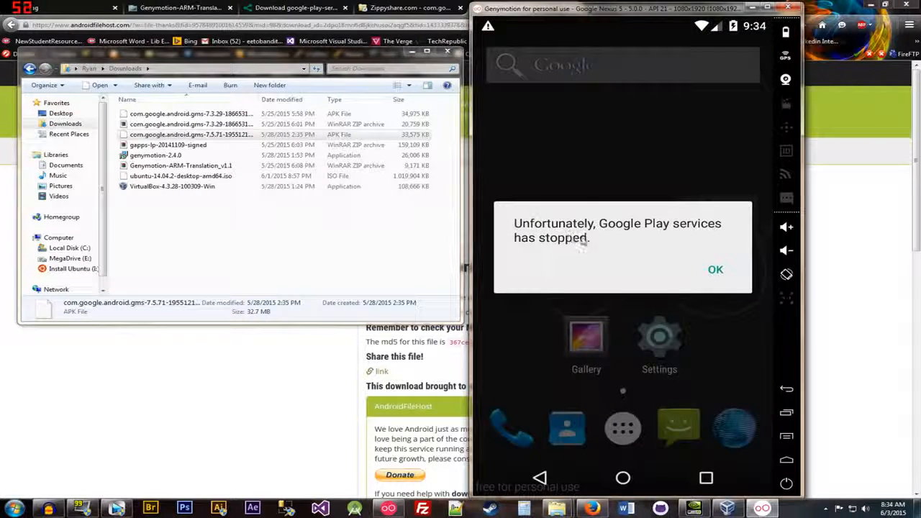
pyautogui.click(715, 270)
# Step: Transfer gapps-lp-20141109-signed.zip to the Nexus 5 virtual device and approve flashing it
pyautogui.moveTo(169, 145); pyautogui.dragTo(559, 226)
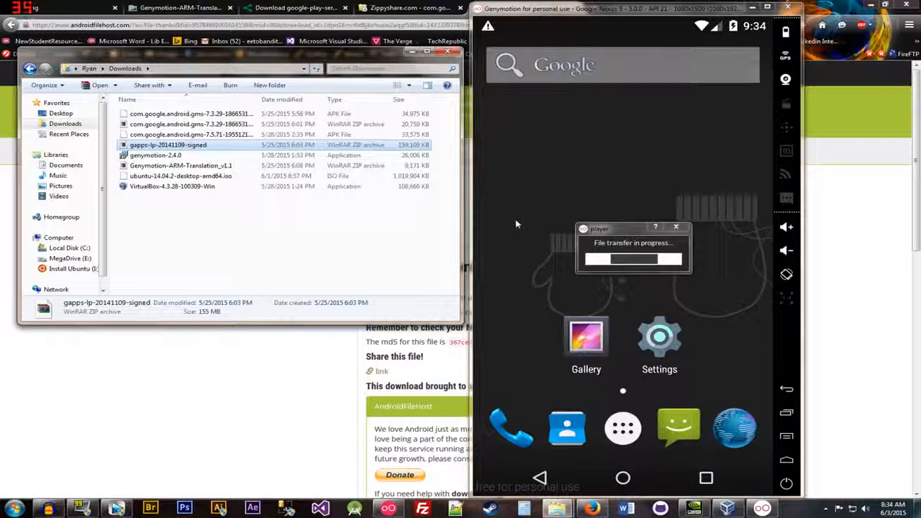
pyautogui.click(196, 166)
pyautogui.moveTo(196, 166); pyautogui.dragTo(507, 252)
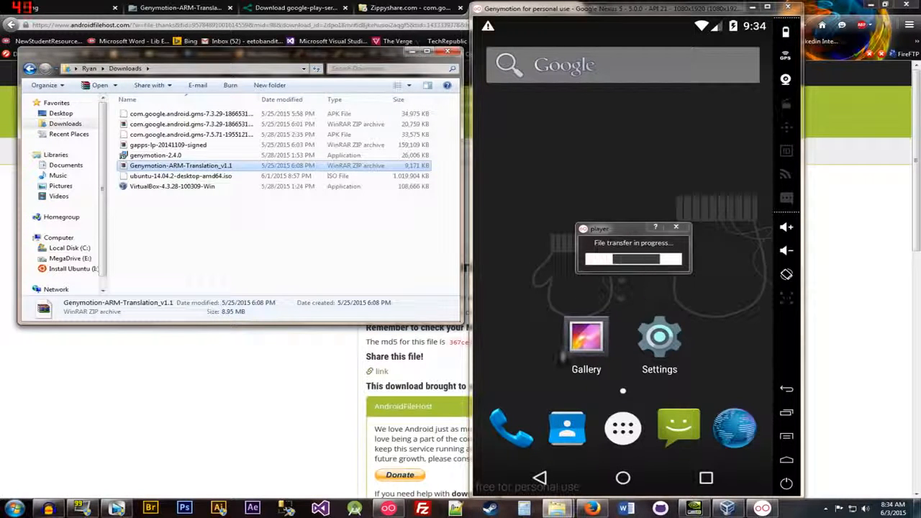
pyautogui.click(509, 204)
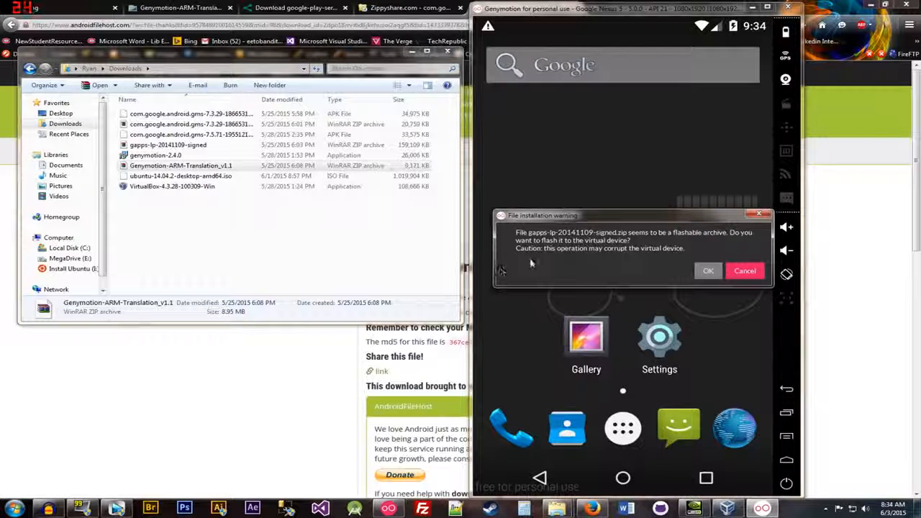
pyautogui.click(708, 273)
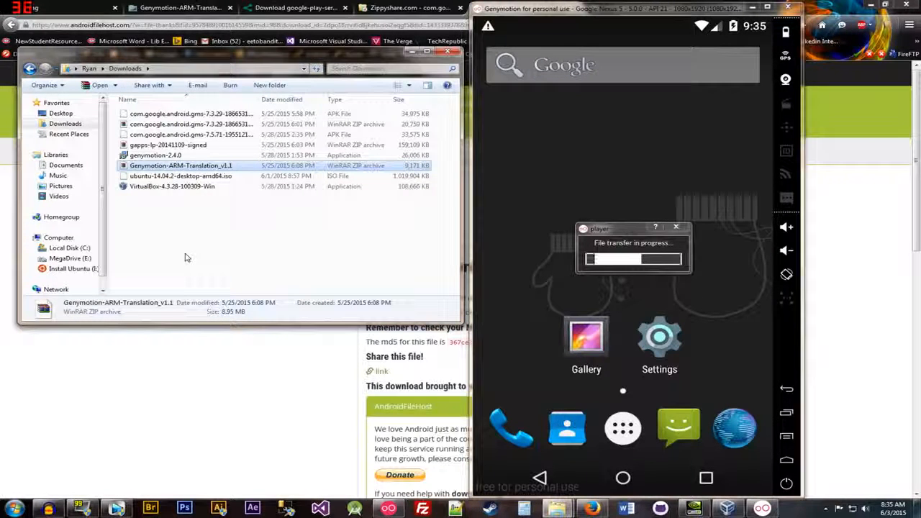
pyautogui.click(507, 302)
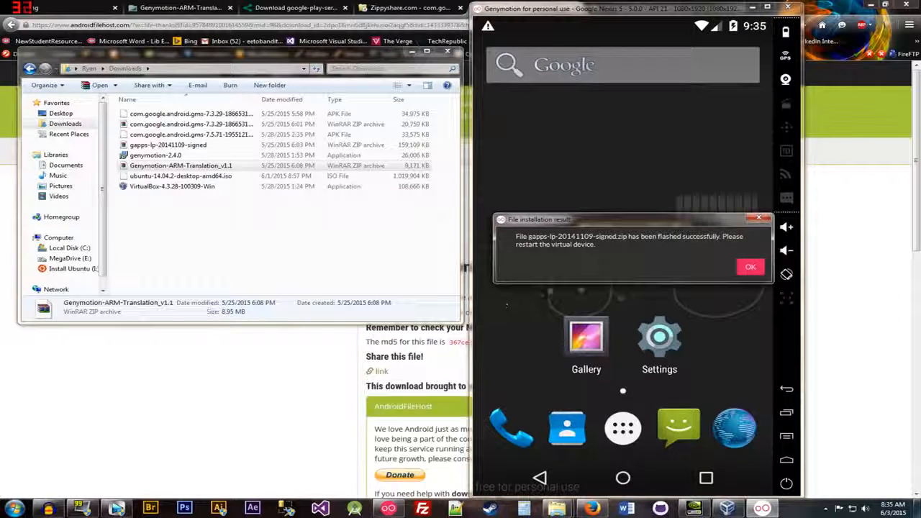
pyautogui.click(741, 269)
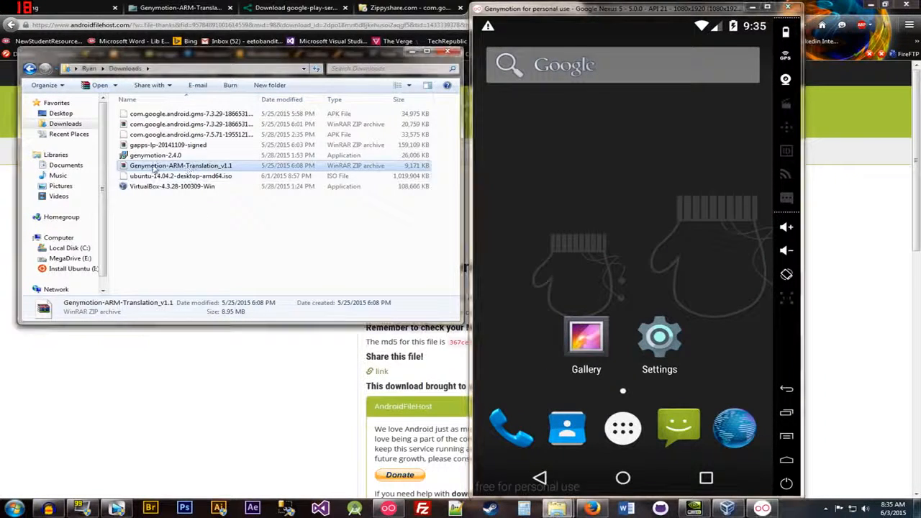
# Step: Transfer Genymotion-ARM-Translation_v1.1.zip to the Nexus 5 virtual device and approve flashing it
pyautogui.moveTo(584, 261); pyautogui.dragTo(583, 260)
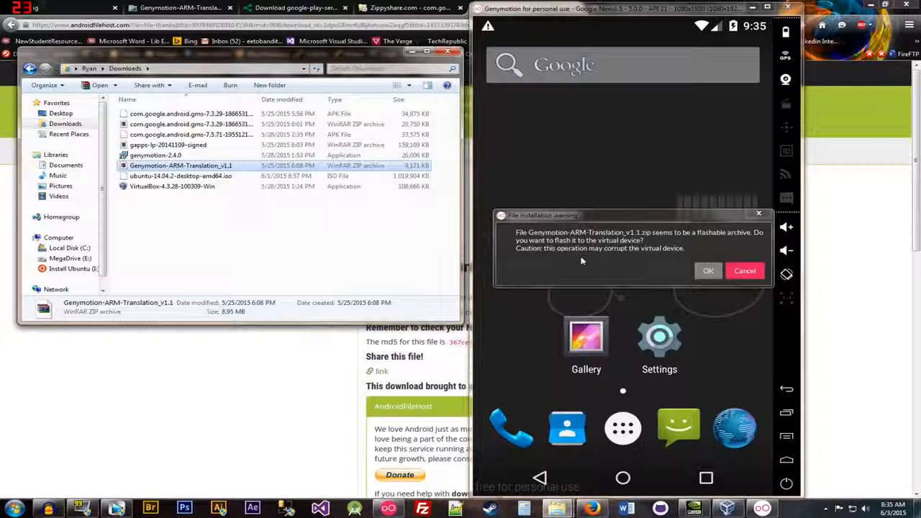
pyautogui.click(708, 271)
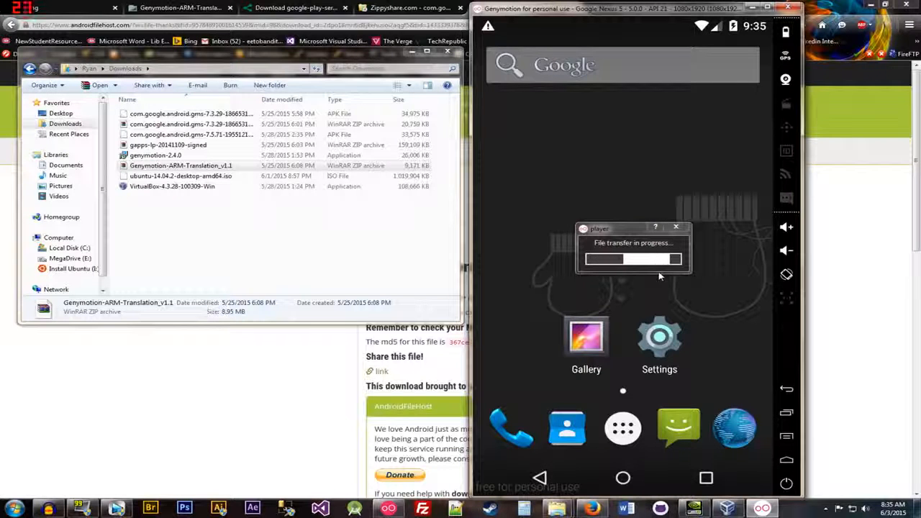
pyautogui.click(743, 270)
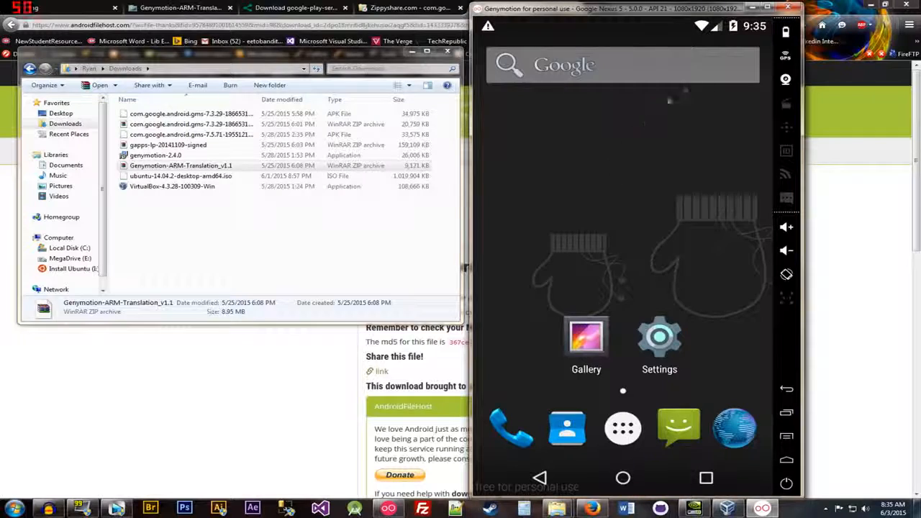
# Step: Restart the Nexus 5 virtual device from Genymotion and unlock its lock screen
pyautogui.click(794, 8)
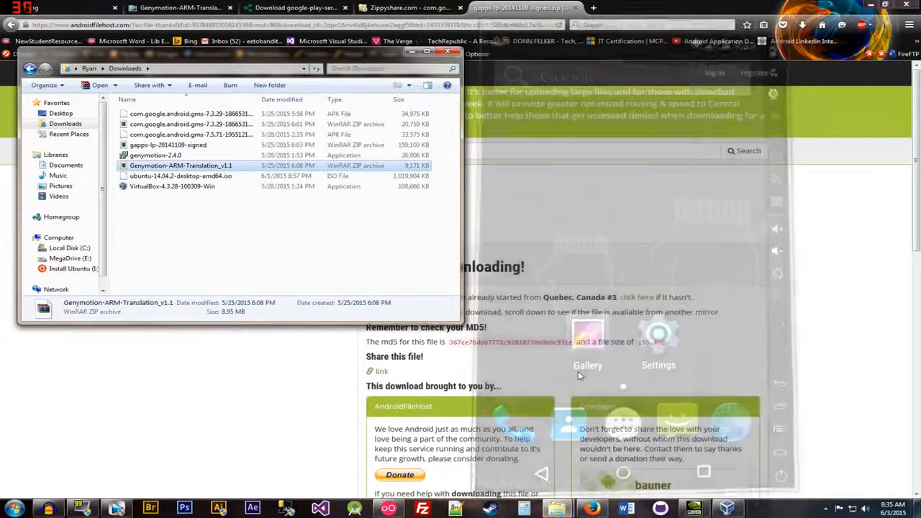
pyautogui.click(389, 510)
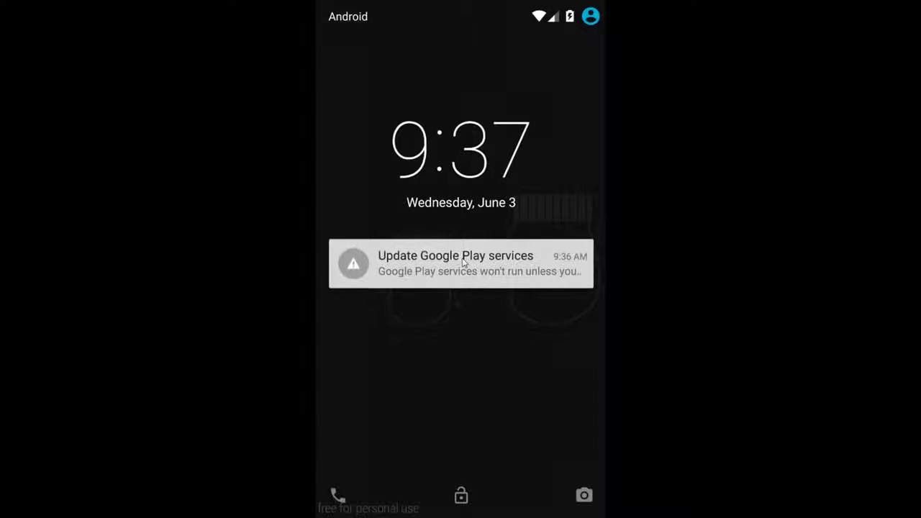
pyautogui.moveTo(463, 262); pyautogui.dragTo(440, 66)
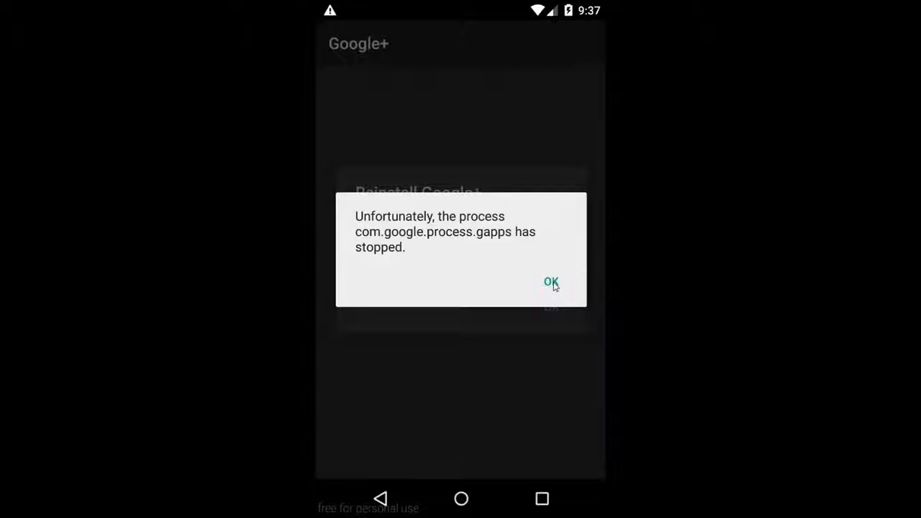
# Step: Dismiss the Google alerts and submit the account's e-mail address on the Google sign-in form
pyautogui.click(554, 285)
pyautogui.click(551, 306)
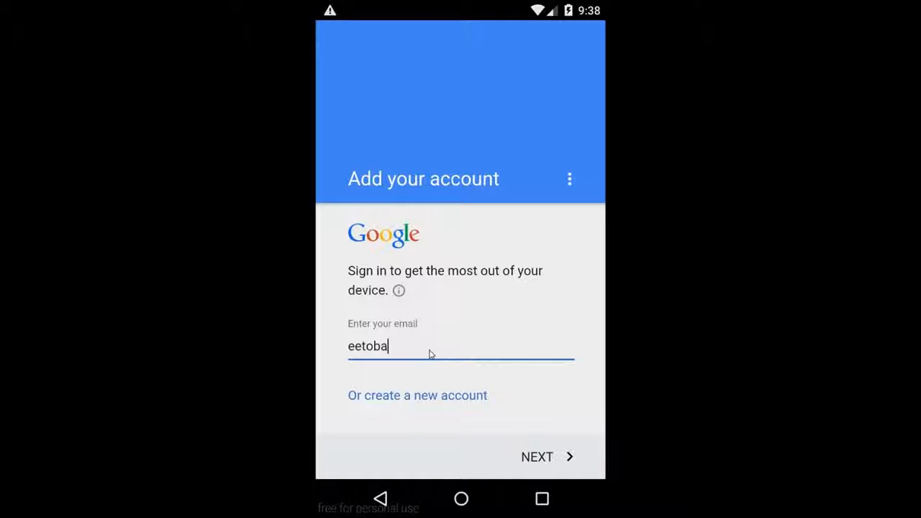
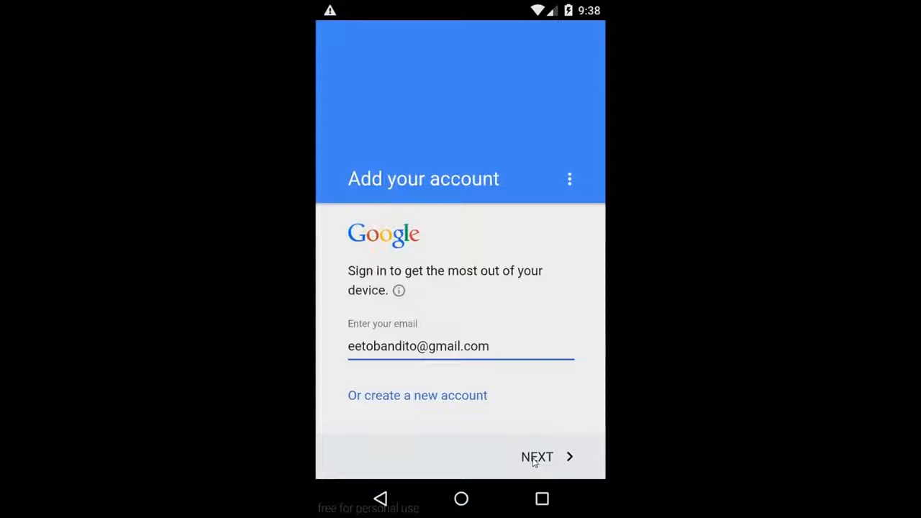
pyautogui.click(534, 461)
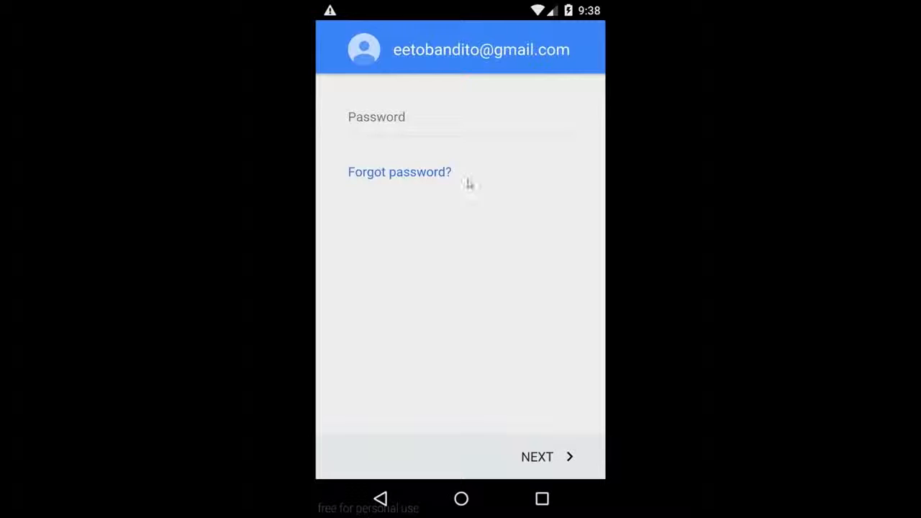
# Step: Enter the Google account password, dismissing interrupting alerts, and accept the Terms of Service and Privacy Policy
pyautogui.click(393, 132)
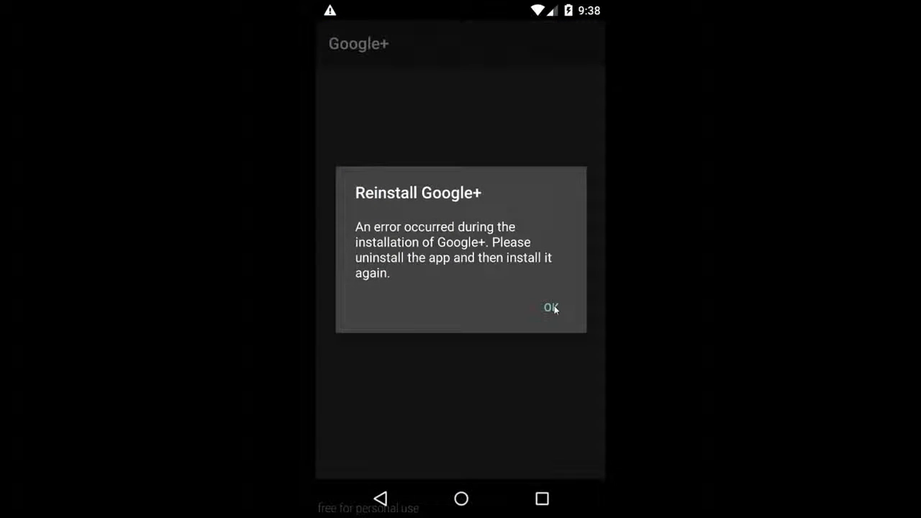
pyautogui.click(551, 308)
pyautogui.click(530, 287)
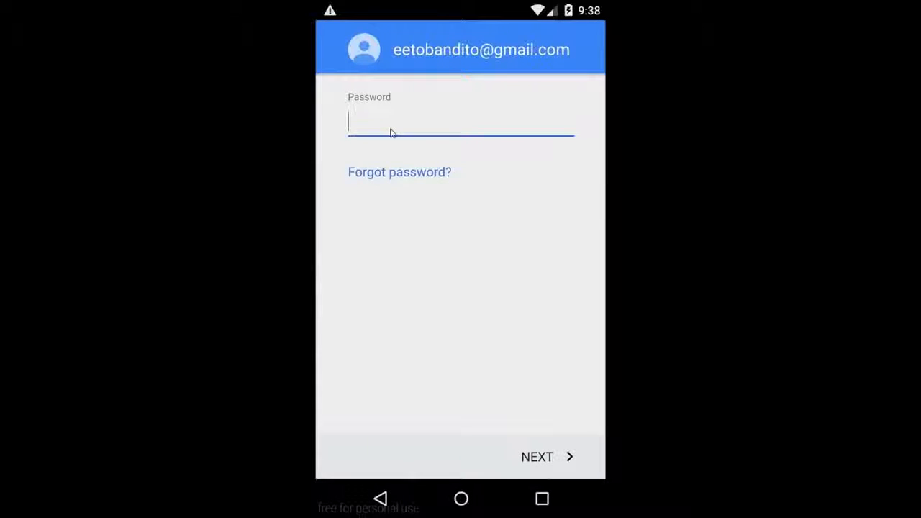
pyautogui.click(523, 460)
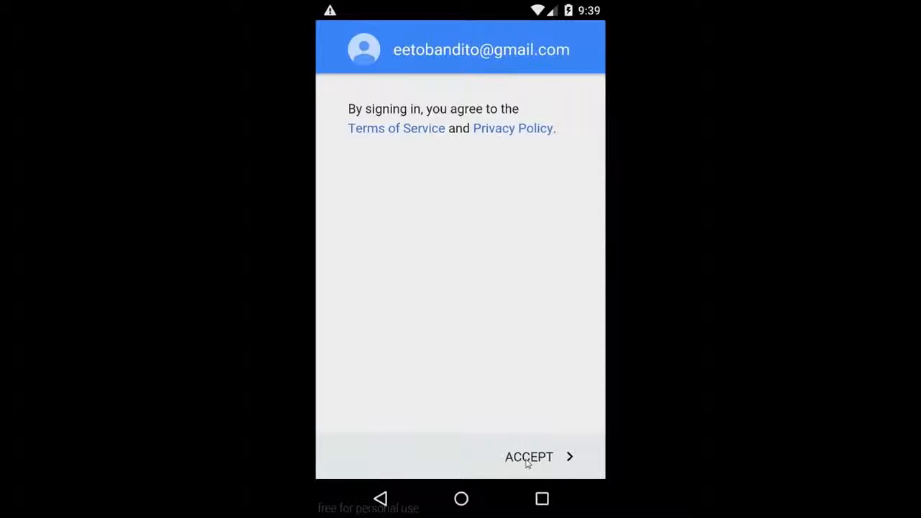
pyautogui.click(534, 464)
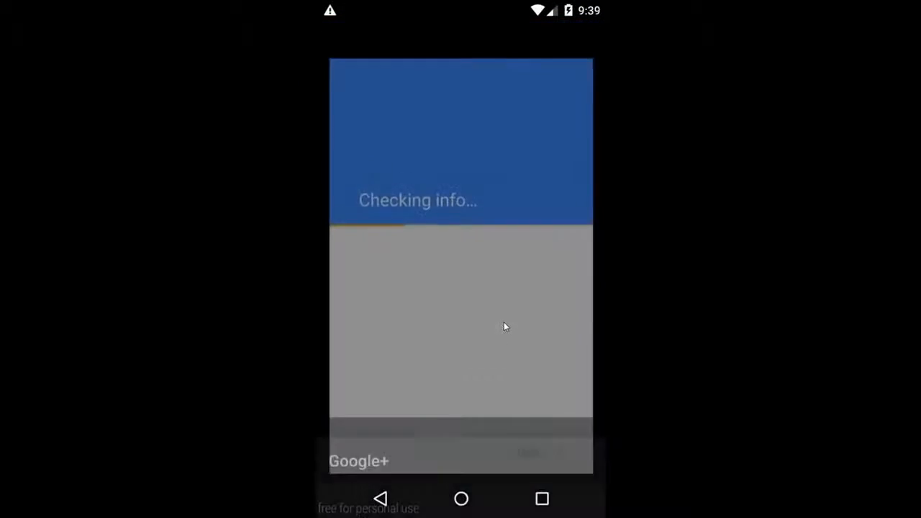
# Step: Update the Google+ app from its Google Play page, dismissing interrupting alerts and accepting the app permissions
pyautogui.click(545, 305)
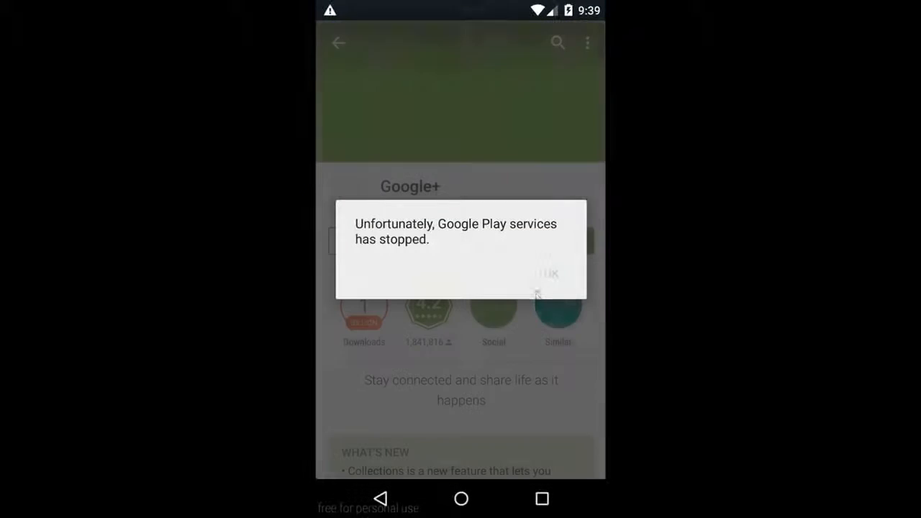
pyautogui.click(547, 273)
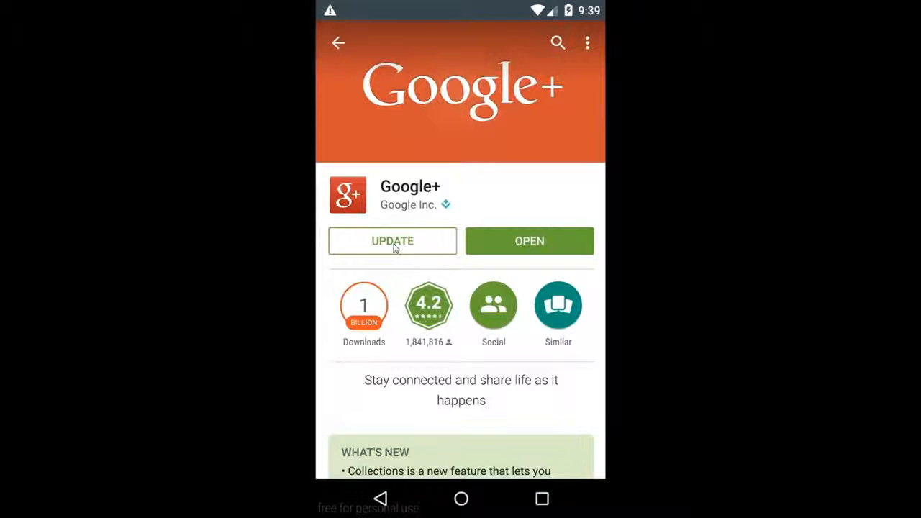
pyautogui.click(394, 243)
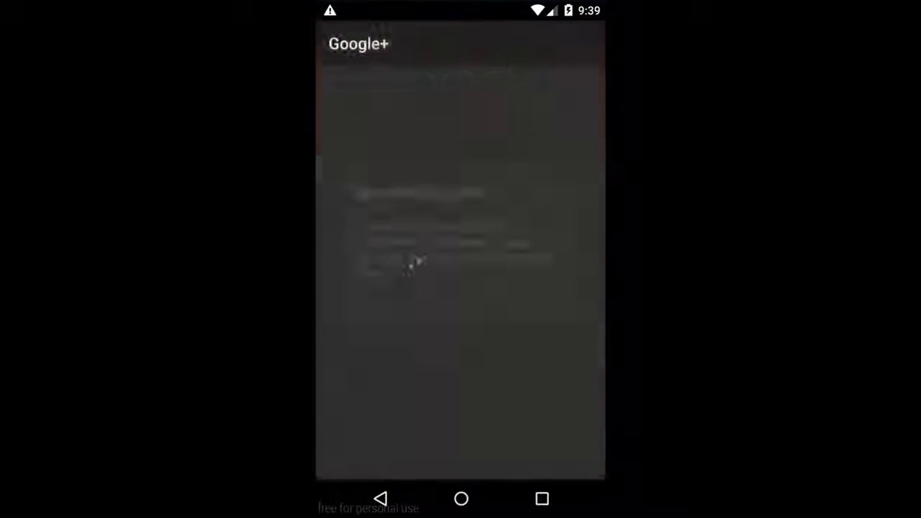
pyautogui.click(559, 310)
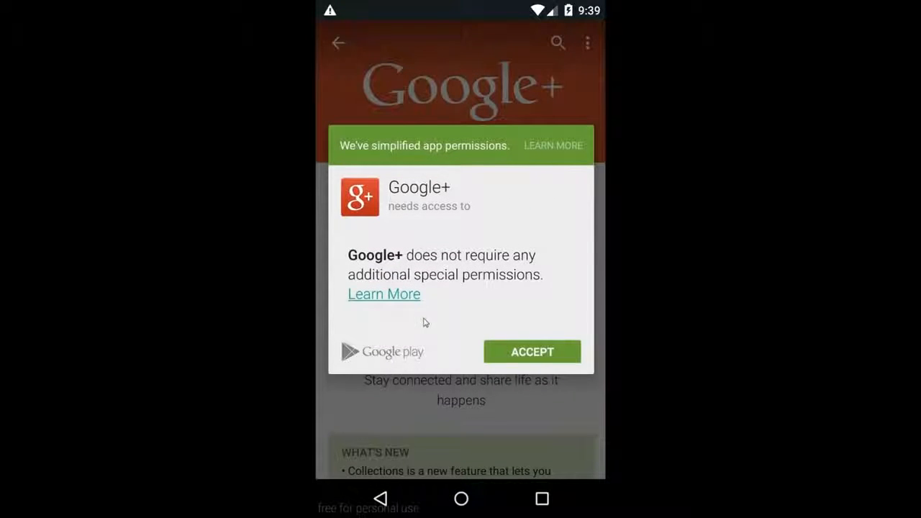
pyautogui.click(515, 354)
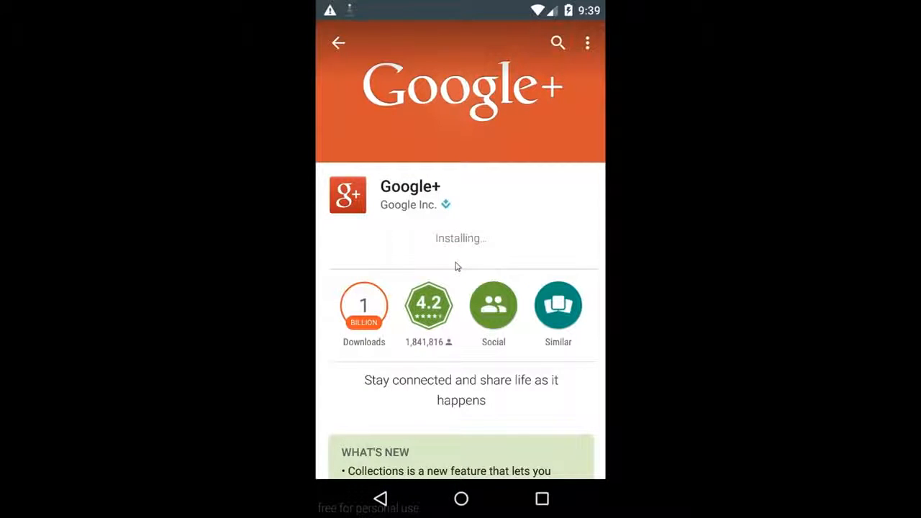
# Step: Open the updated Google+ app from its Google Play page and dismiss the reinstall prompt
pyautogui.click(490, 245)
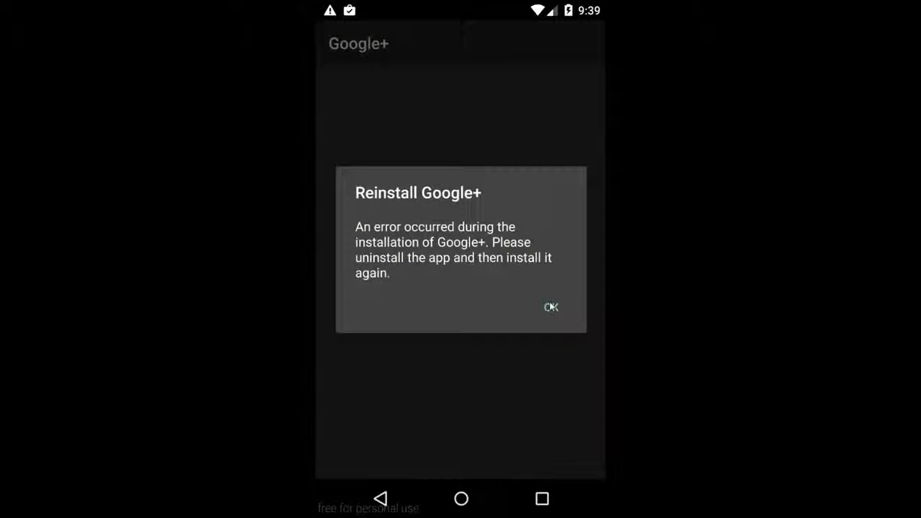
pyautogui.click(551, 308)
pyautogui.click(509, 242)
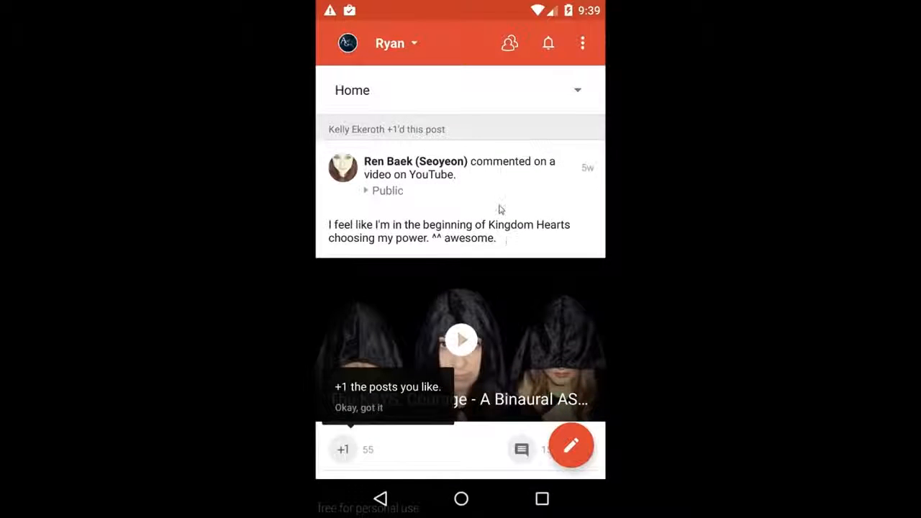
# Step: Leave Google+, dismiss the recent apps from the overview, and return to the device's home screen
pyautogui.click(461, 498)
pyautogui.click(541, 498)
pyautogui.moveTo(498, 338); pyautogui.dragTo(360, 362)
pyautogui.moveTo(496, 320); pyautogui.dragTo(341, 289)
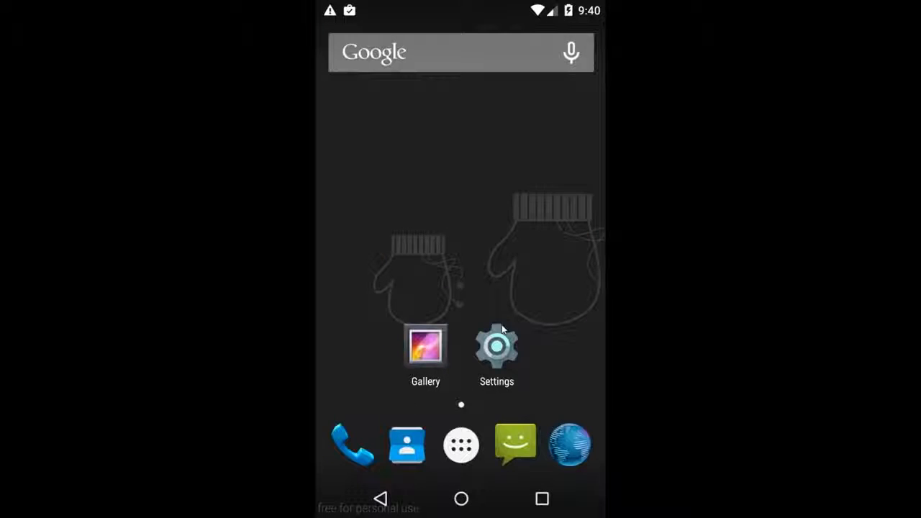
pyautogui.click(498, 345)
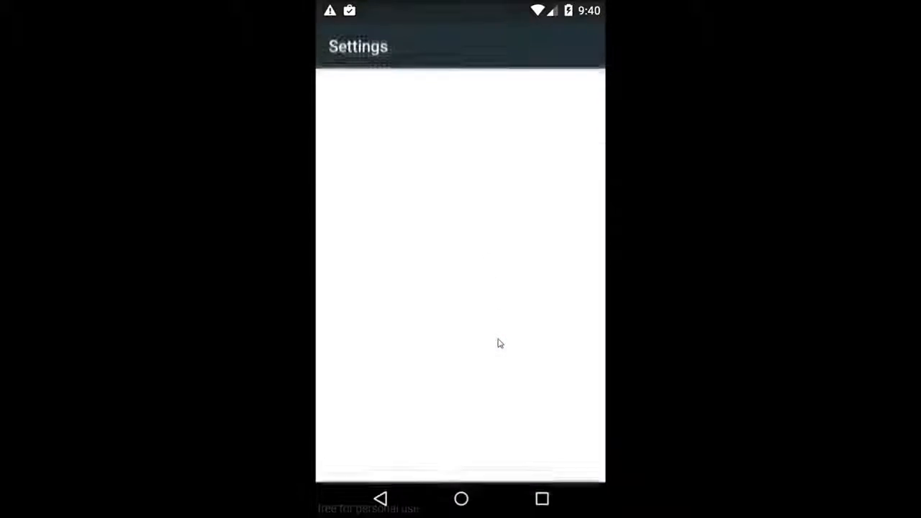
pyautogui.click(380, 498)
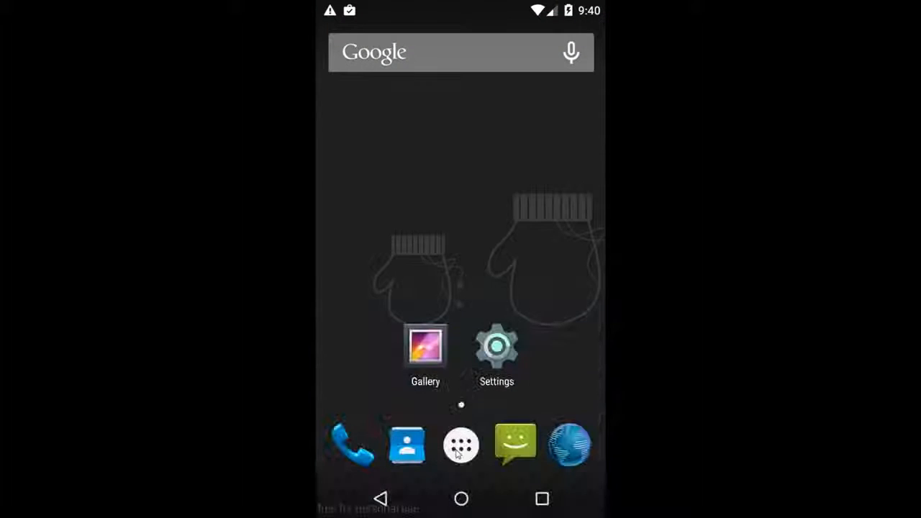
# Step: Open the Play Store from the device's app list and browse its Apps section
pyautogui.click(459, 451)
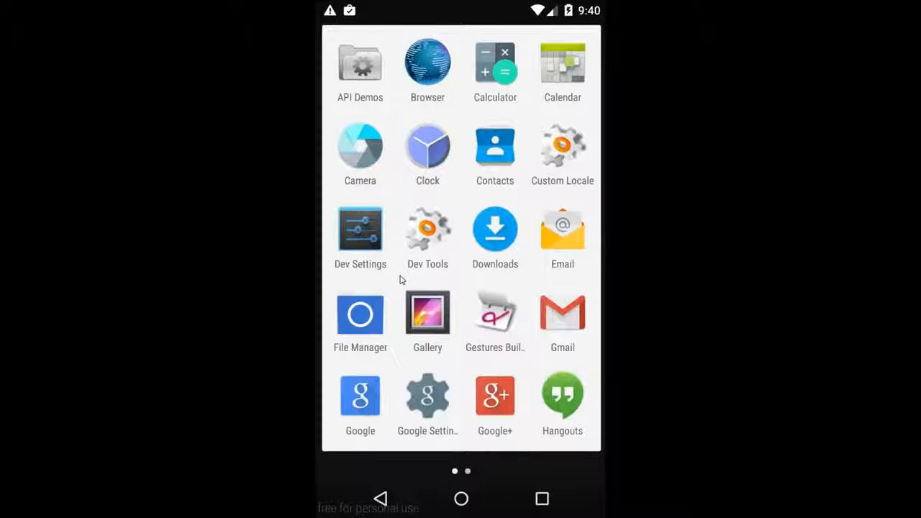
pyautogui.scroll(-1, 401, 280)
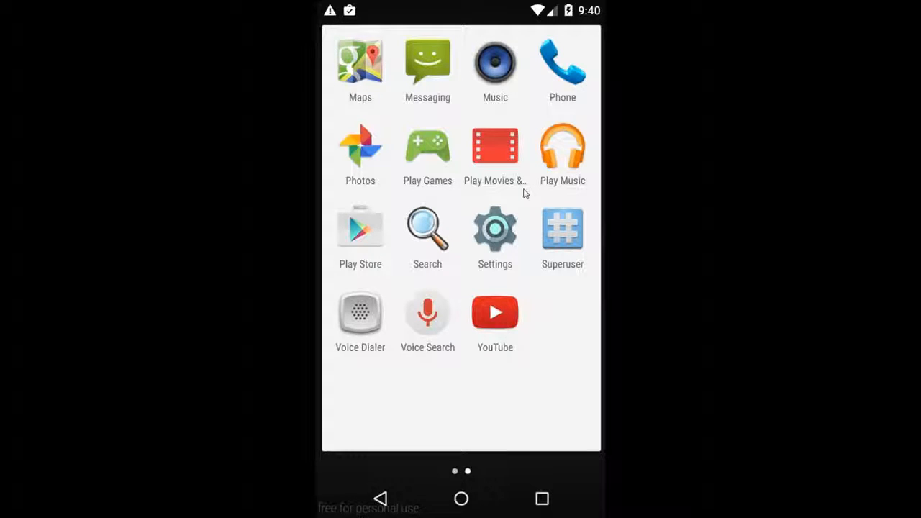
pyautogui.moveTo(525, 192); pyautogui.dragTo(380, 248)
pyautogui.click(377, 241)
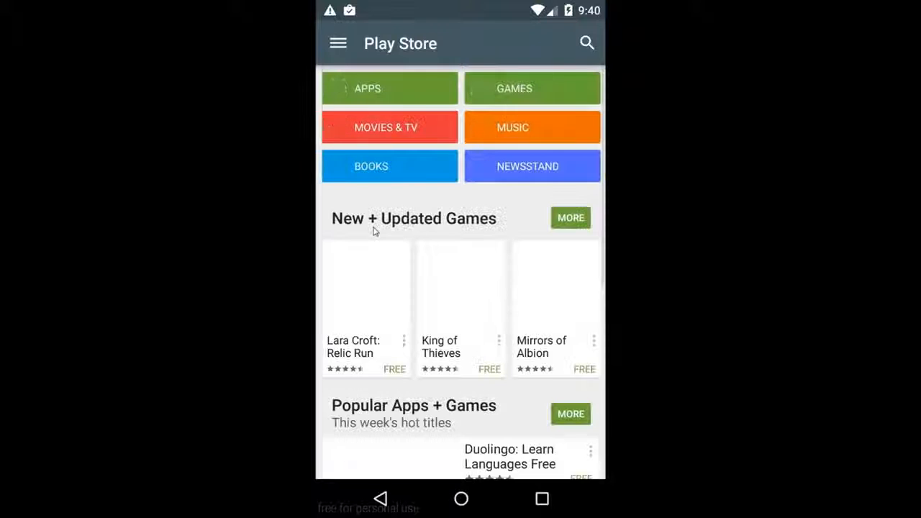
pyautogui.click(395, 101)
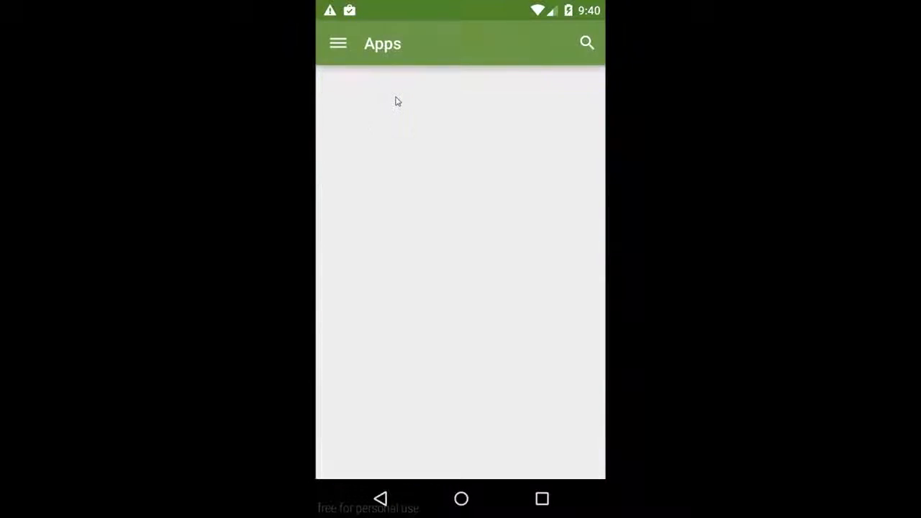
pyautogui.scroll(-3, 435, 112)
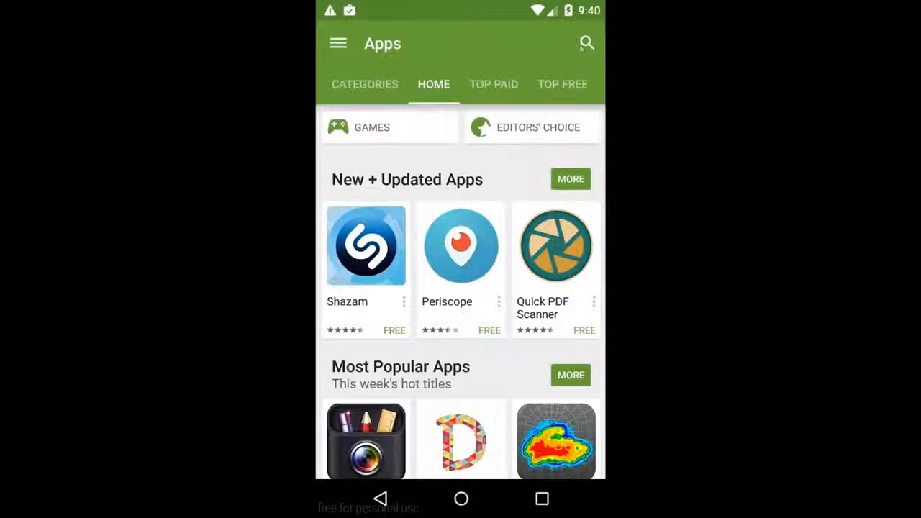
# Step: Search Google Play for "spotify" and open the Spotify Music app page
pyautogui.click(584, 44)
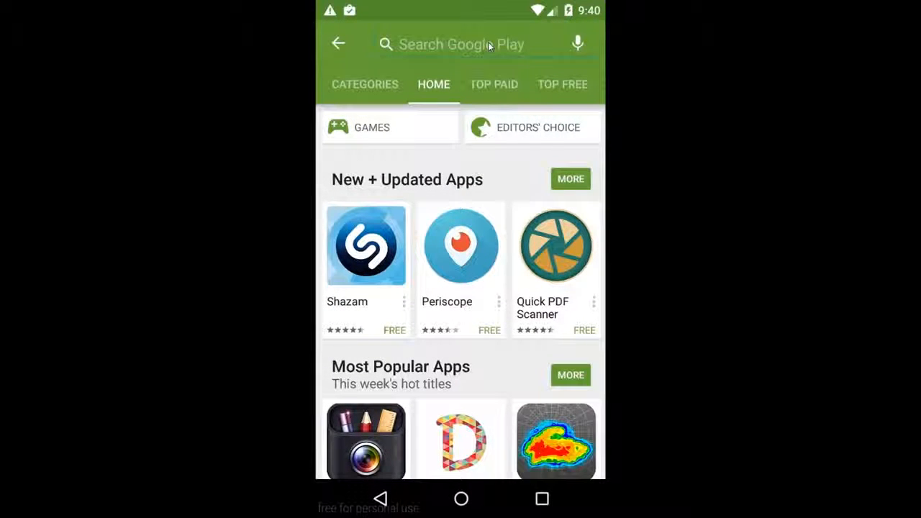
pyautogui.write('spotify')
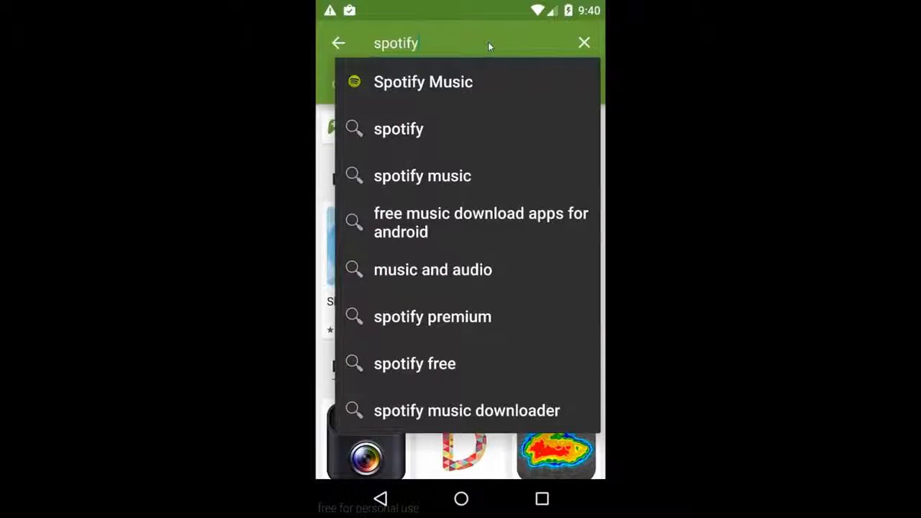
pyautogui.click(458, 83)
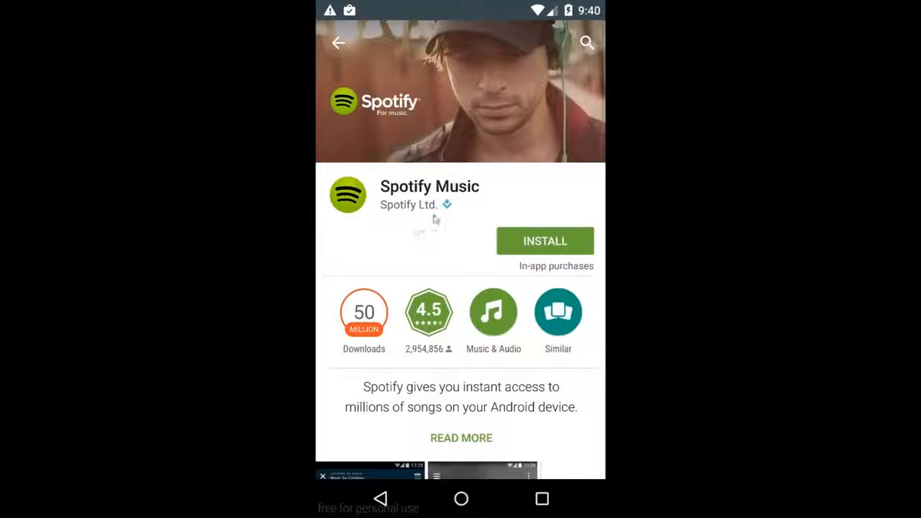
# Step: Install Spotify Music, accepting the app permissions, and open the installed app
pyautogui.click(551, 242)
pyautogui.click(523, 401)
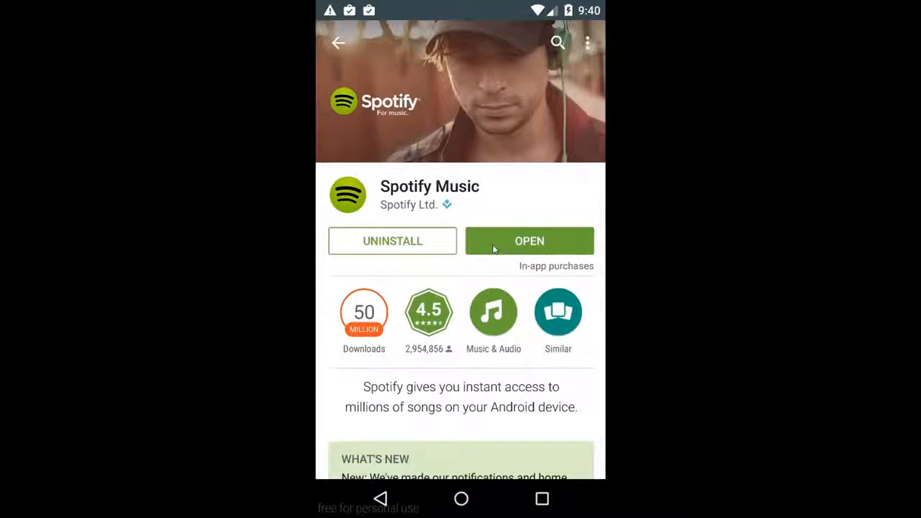
pyautogui.click(494, 248)
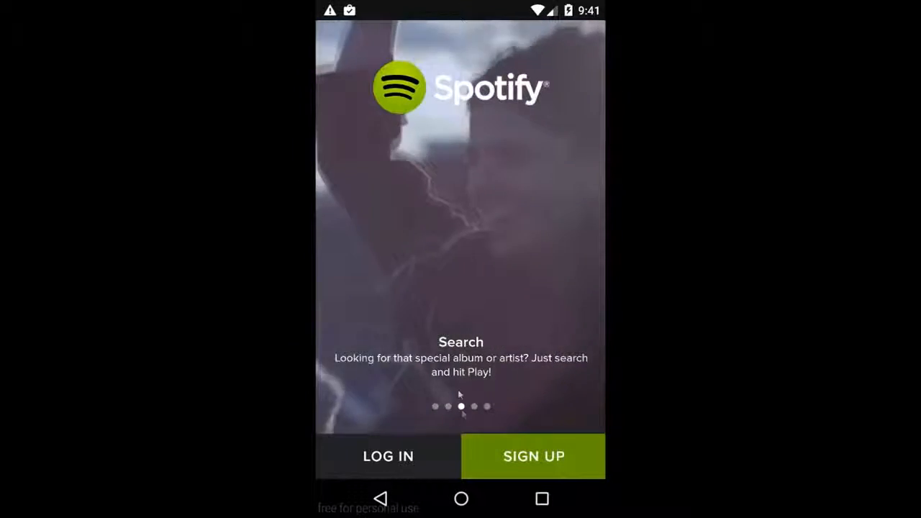
# Step: Leave Spotify and dismiss the recent Spotify, Play Store and Settings apps from the overview
pyautogui.click(464, 499)
pyautogui.click(542, 499)
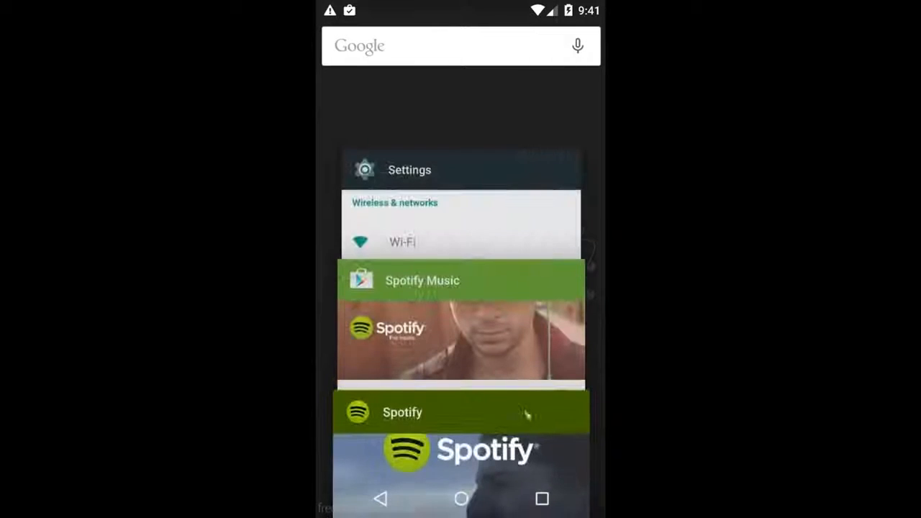
pyautogui.moveTo(525, 413); pyautogui.dragTo(364, 415)
pyautogui.moveTo(476, 382); pyautogui.dragTo(346, 357)
pyautogui.moveTo(448, 309); pyautogui.dragTo(337, 315)
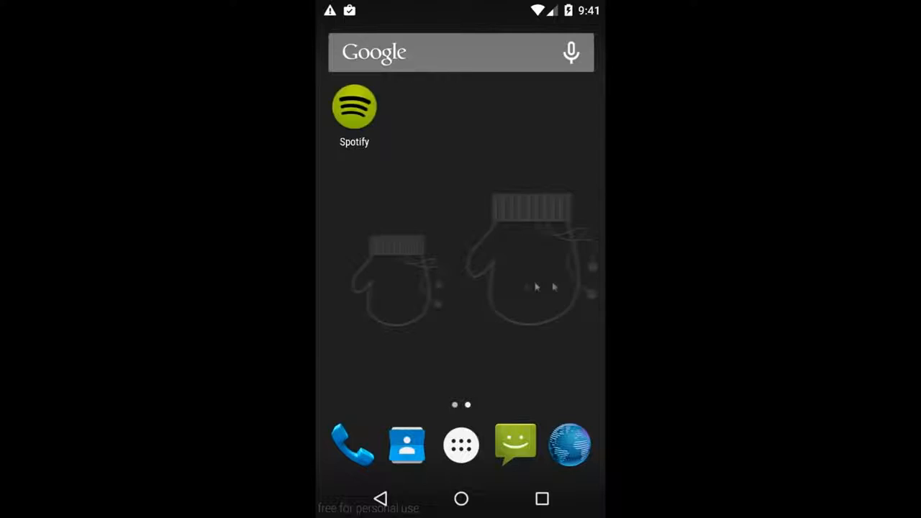
# Step: Look through the home screens and the app list for the installed Google apps and Spotify, ending on the first home screen
pyautogui.moveTo(502, 286); pyautogui.dragTo(569, 289)
pyautogui.click(468, 451)
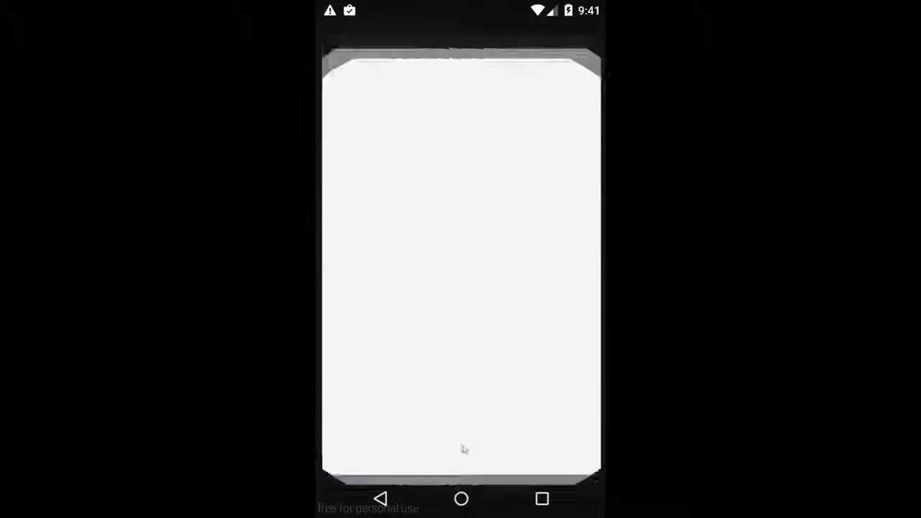
pyautogui.moveTo(525, 277); pyautogui.dragTo(425, 274)
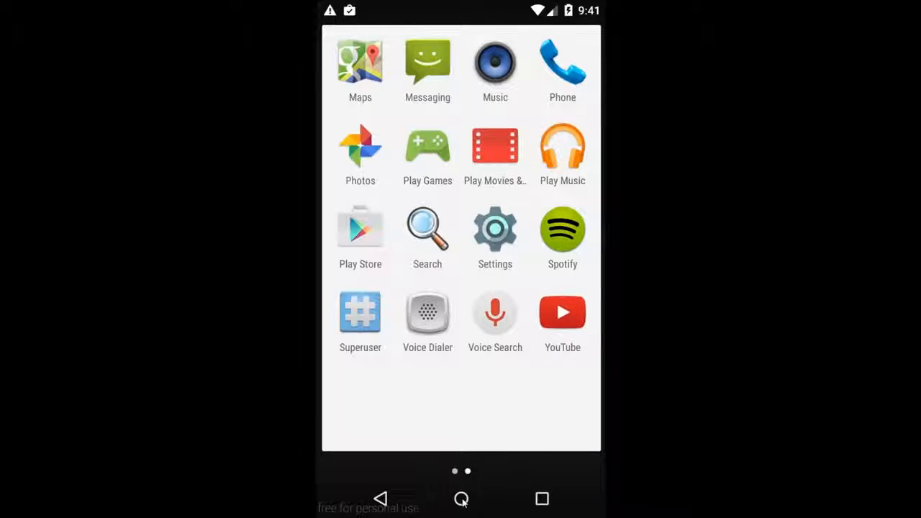
pyautogui.click(462, 499)
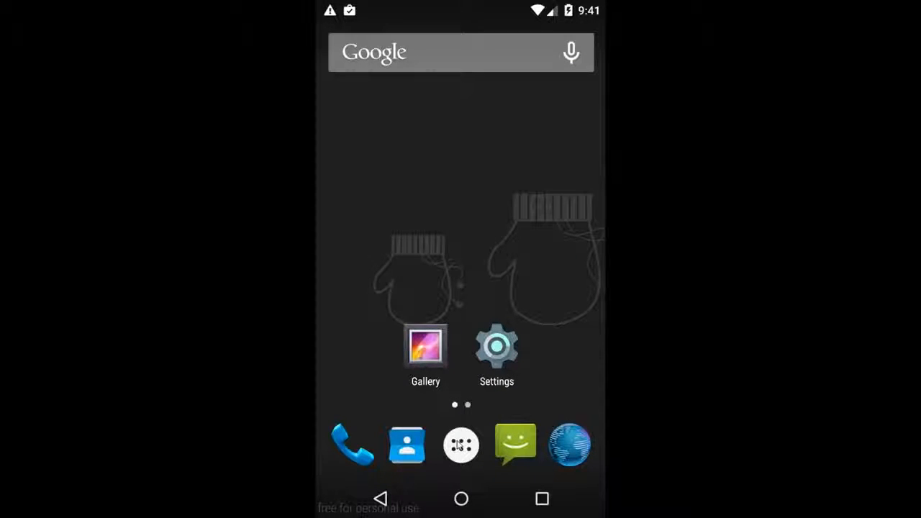
pyautogui.click(460, 444)
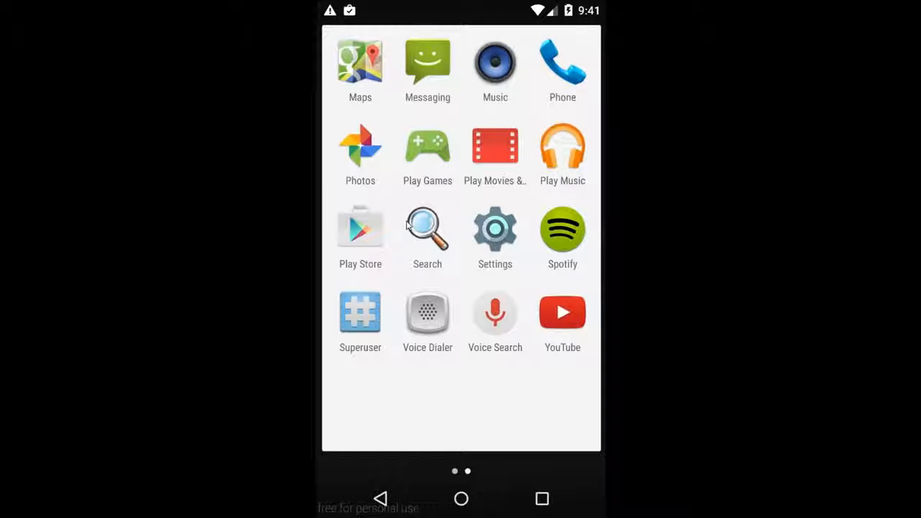
pyautogui.moveTo(407, 225); pyautogui.dragTo(504, 229)
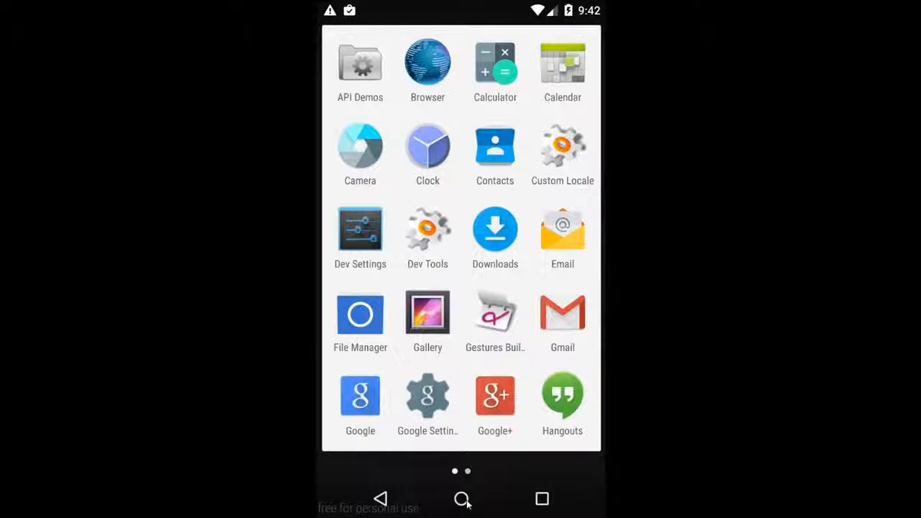
pyautogui.click(463, 499)
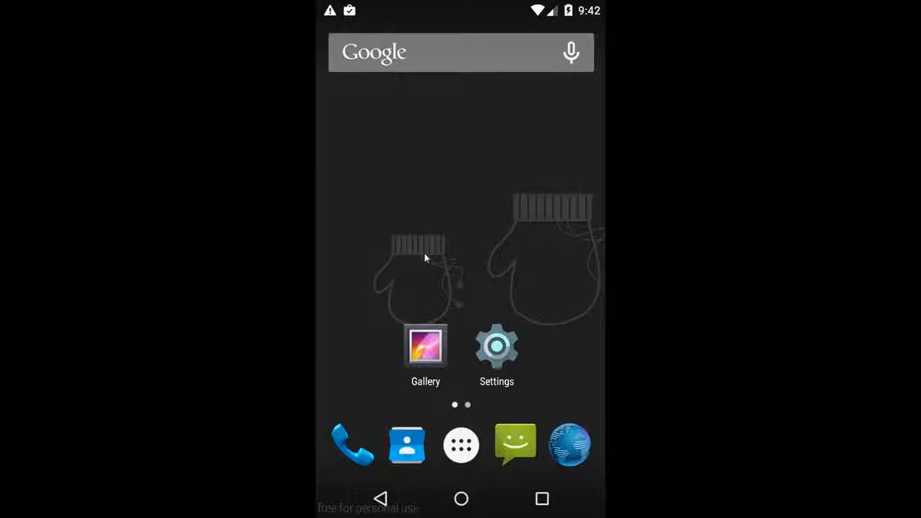
pyautogui.moveTo(425, 254); pyautogui.dragTo(480, 266)
pyautogui.moveTo(418, 256); pyautogui.dragTo(360, 251)
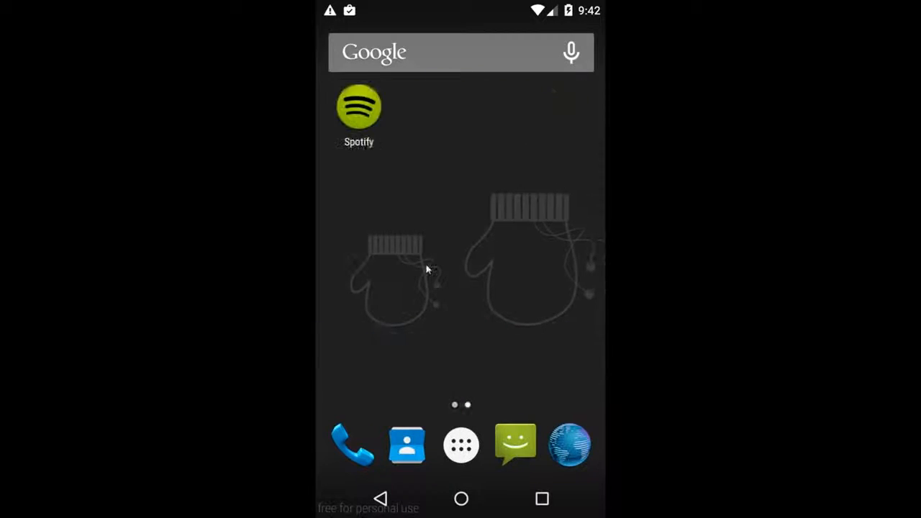
pyautogui.moveTo(459, 273); pyautogui.dragTo(475, 272)
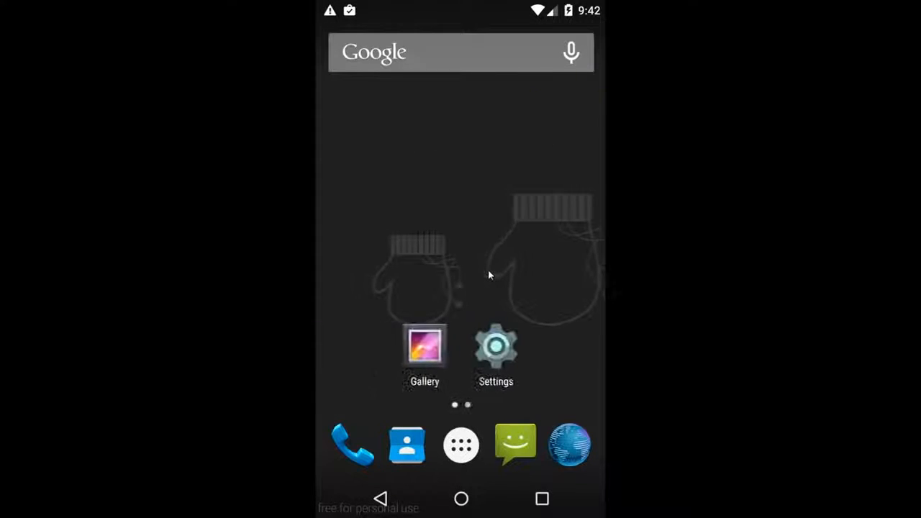